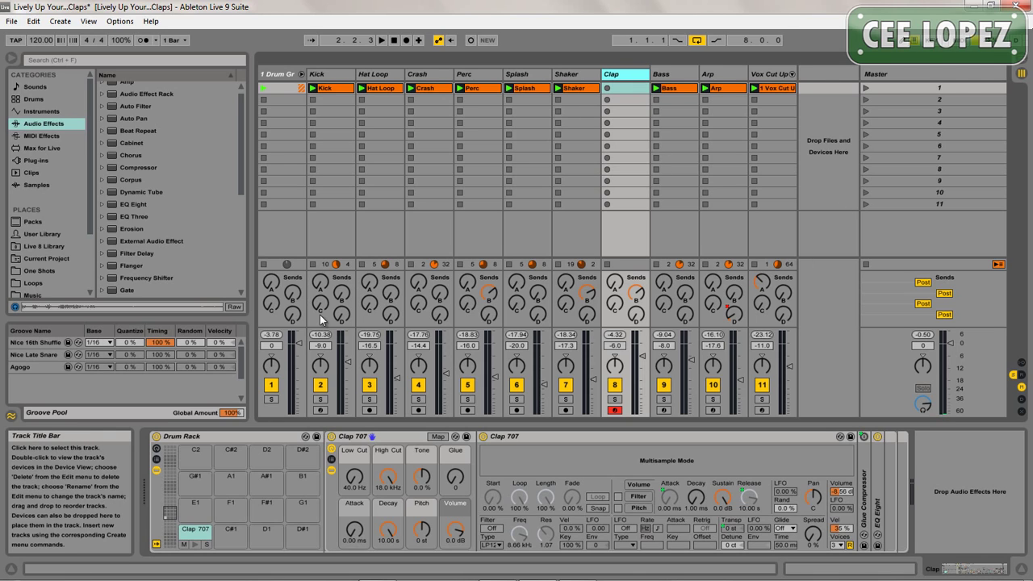
# Step: Audition the Clap 707 pad, launch scene 1 and create a MIDI clip on the Clap track
pyautogui.click(239, 435)
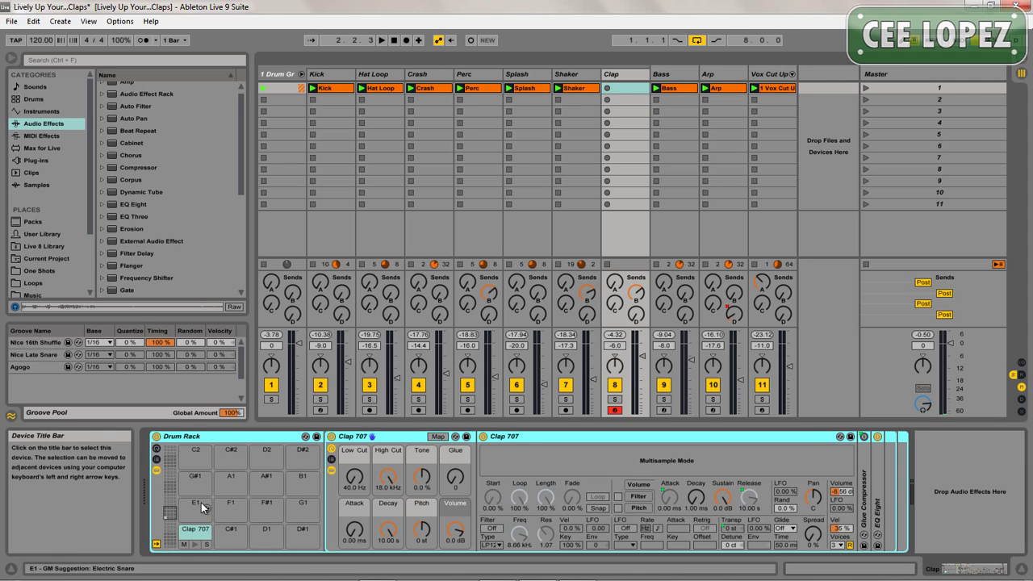
pyautogui.click(194, 545)
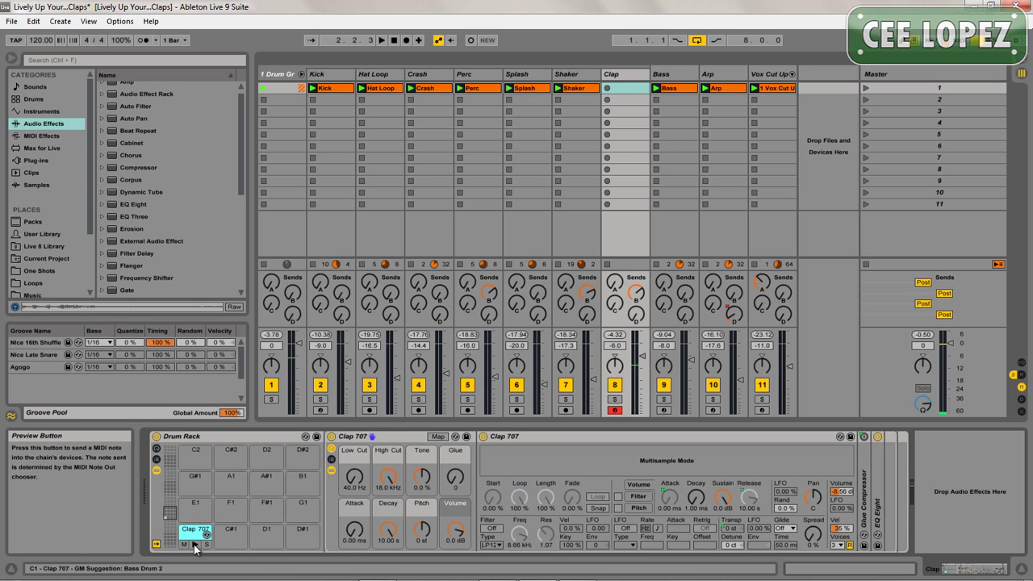
pyautogui.click(868, 89)
pyautogui.doubleClick(627, 92)
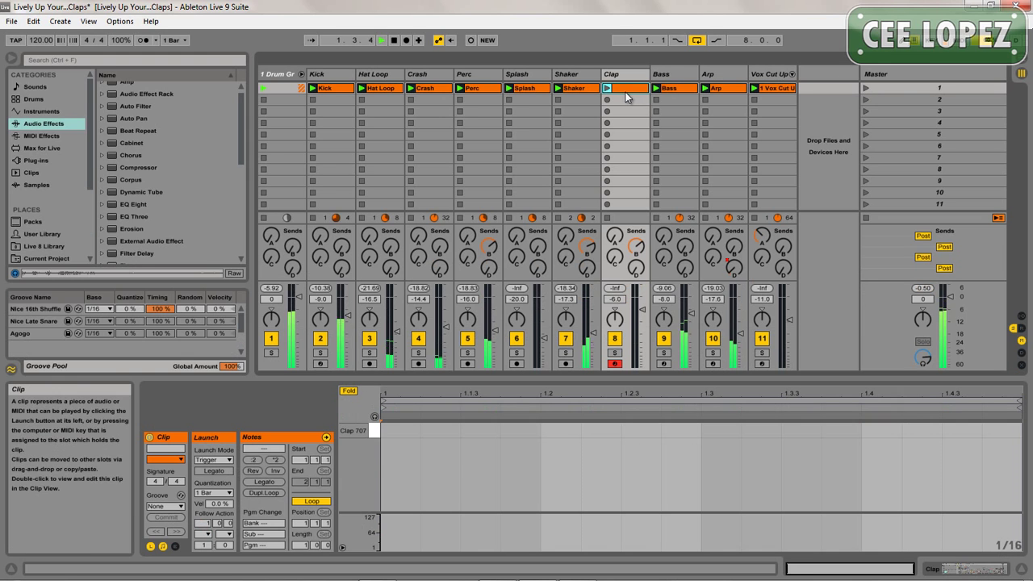
# Step: Add Clap 707 notes at beats 1.2 and 1.4, launch the clip and return to the Drum Rack
pyautogui.doubleClick(556, 430)
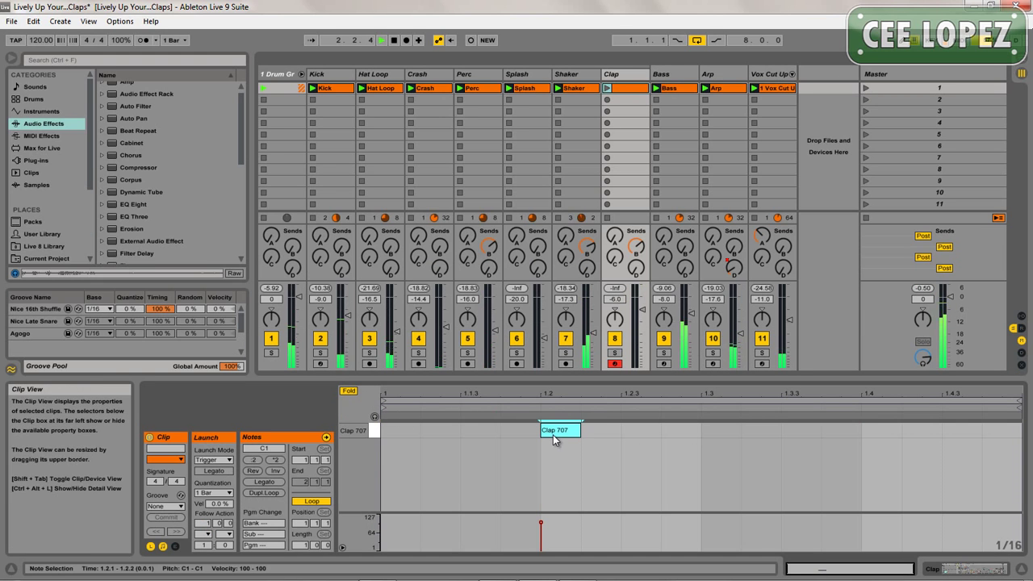
pyautogui.doubleClick(870, 432)
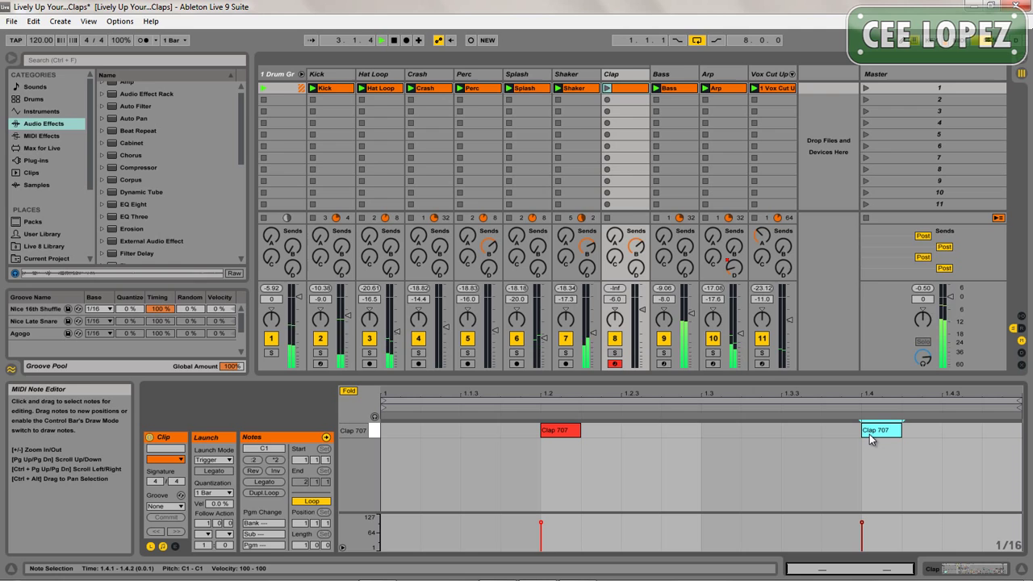
pyautogui.click(608, 88)
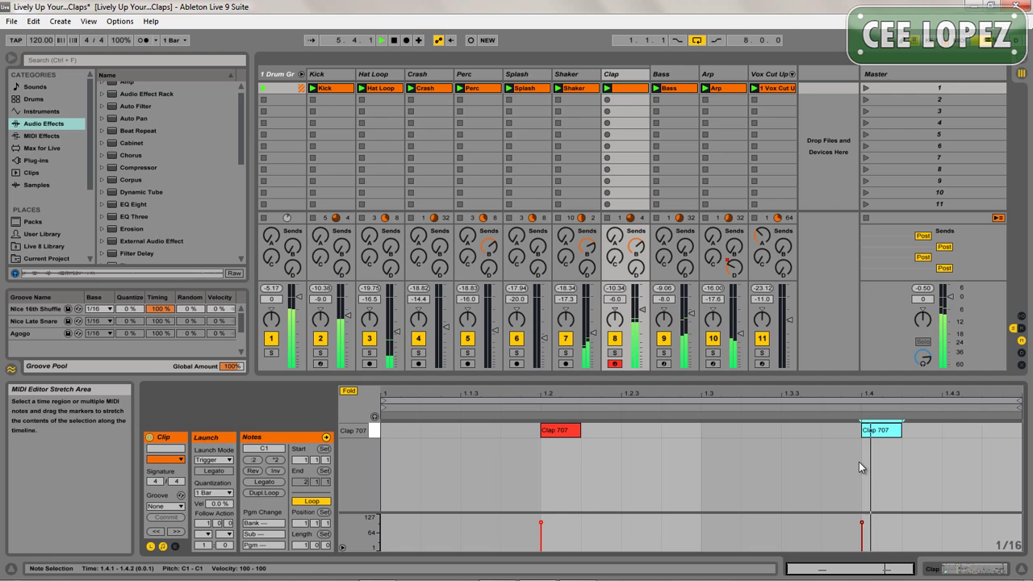
pyautogui.click(985, 569)
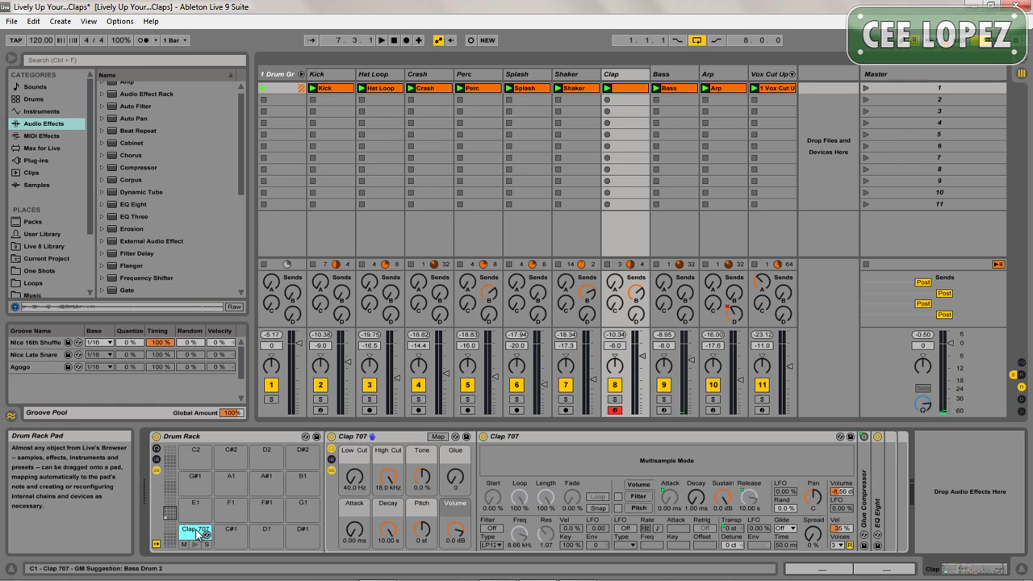
# Step: Copy the Clap 707 pad onto C#1 and audition the layered clap
pyautogui.moveTo(197, 534); pyautogui.dragTo(240, 544)
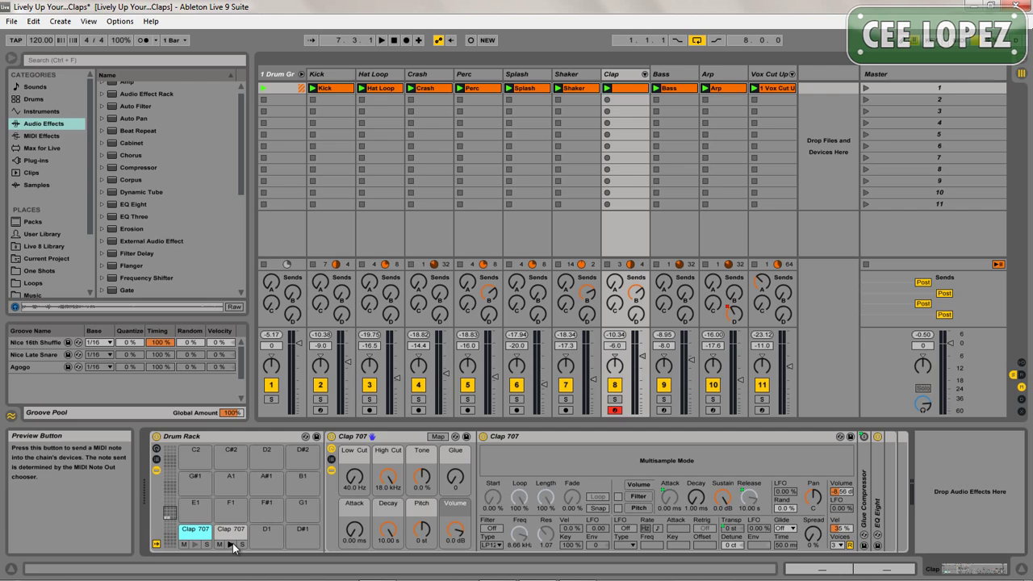
pyautogui.click(196, 545)
pyautogui.click(195, 545)
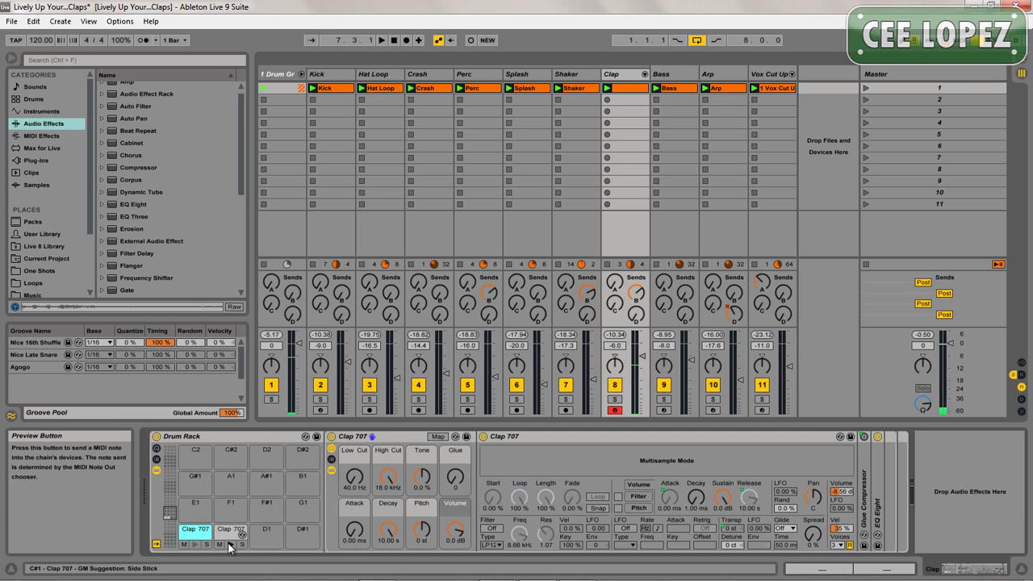
pyautogui.click(195, 545)
# Step: Detune the original C1 clap −50 cents, pan it left, and select the C#1 copy
pyautogui.click(195, 545)
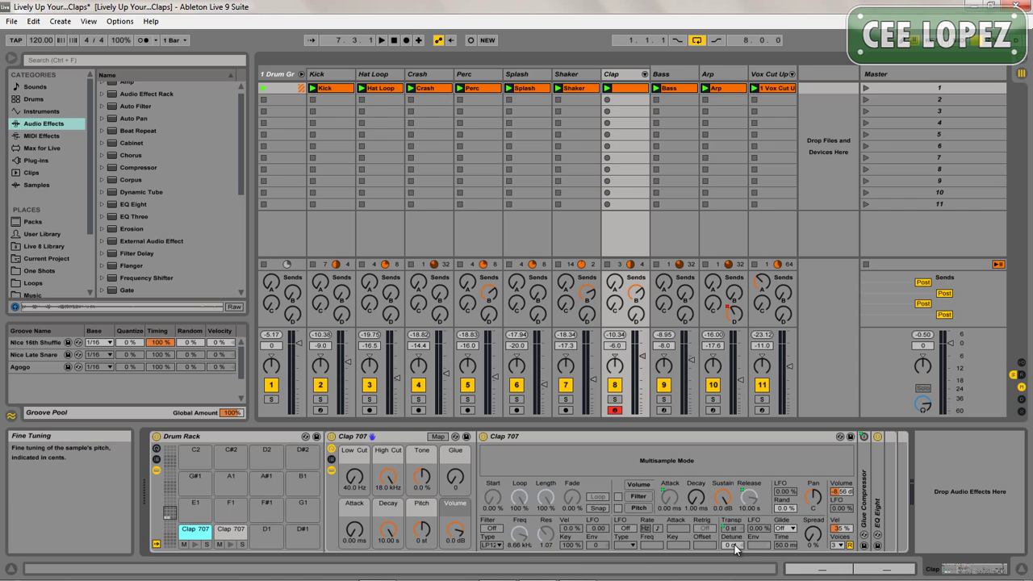
pyautogui.moveTo(731, 545); pyautogui.dragTo(736, 551)
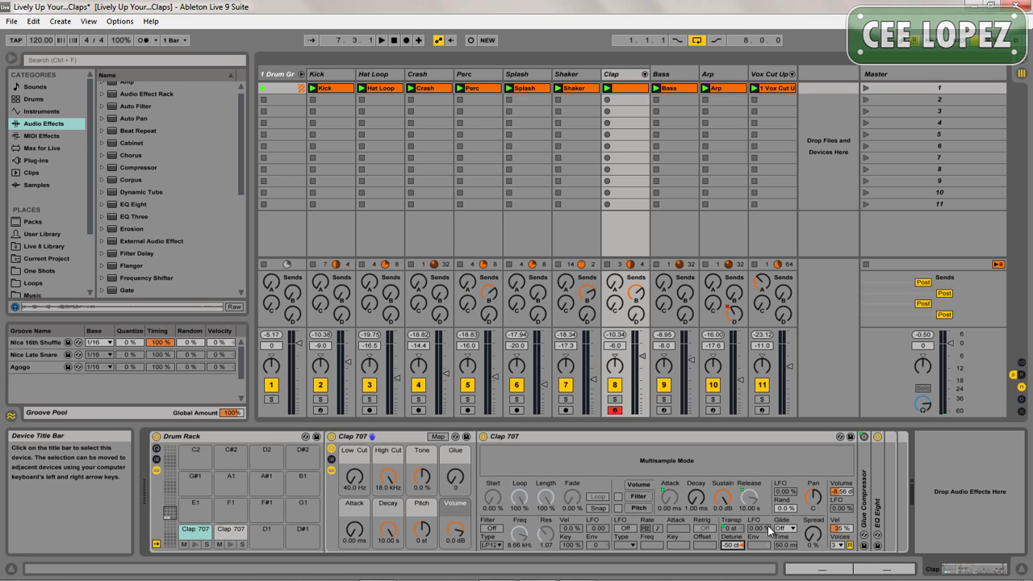
pyautogui.moveTo(817, 499); pyautogui.dragTo(817, 500)
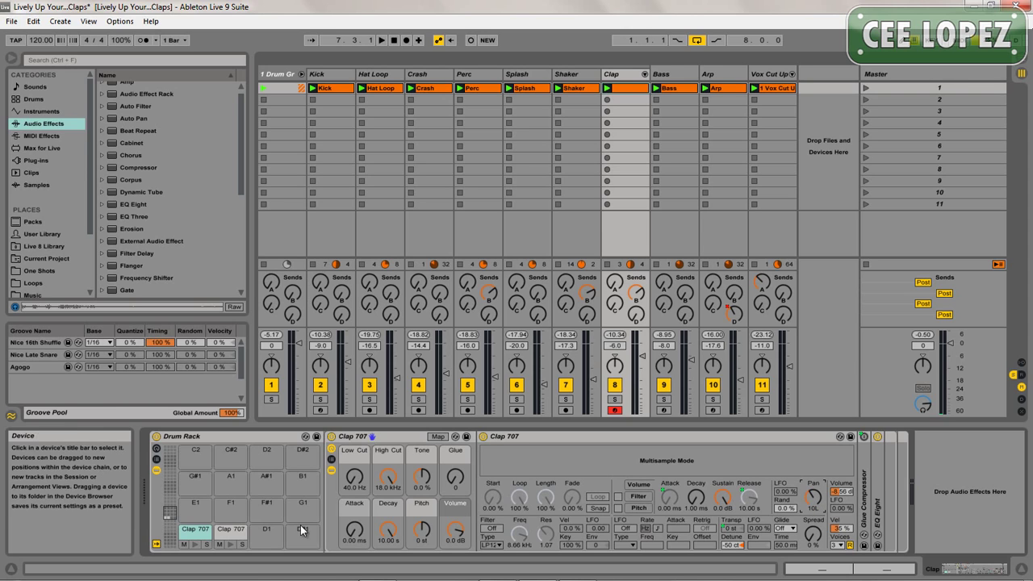
pyautogui.click(228, 535)
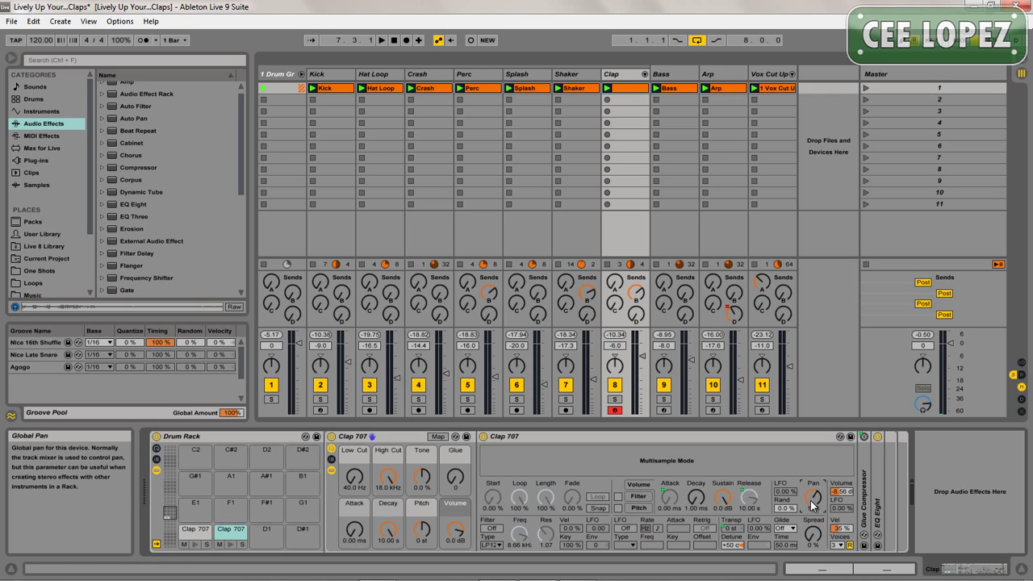
# Step: With scene 1 playing, add C#1 clap notes at beats 1.2 and 1.4 in the clip editor
pyautogui.hotkey('shift', 'Tab')
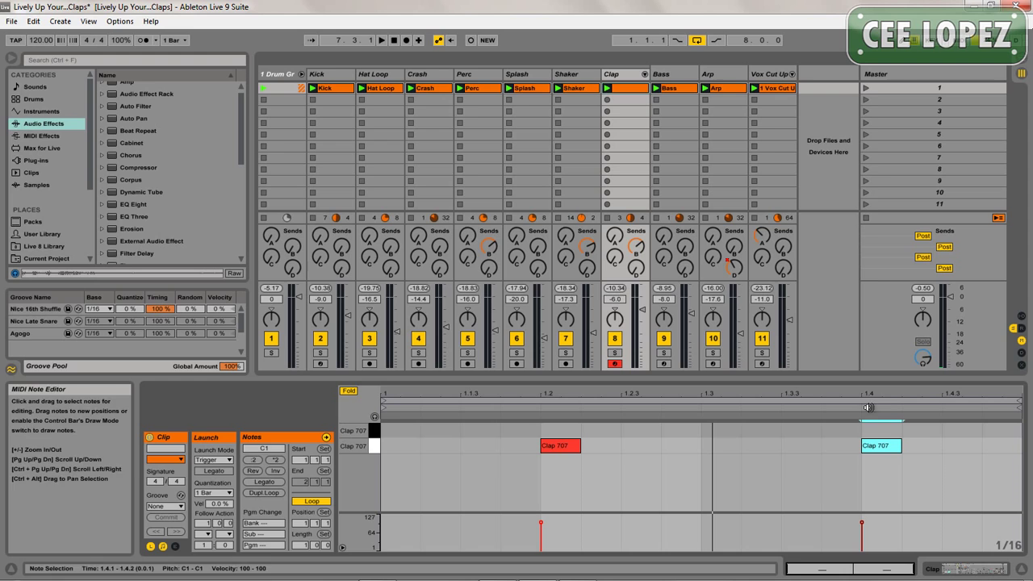
pyautogui.click(869, 89)
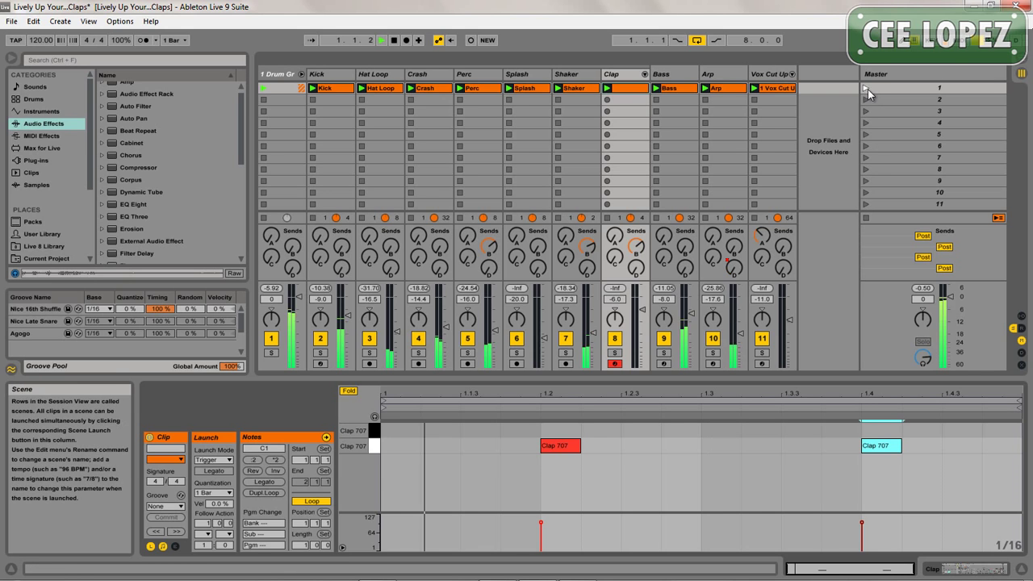
pyautogui.doubleClick(553, 431)
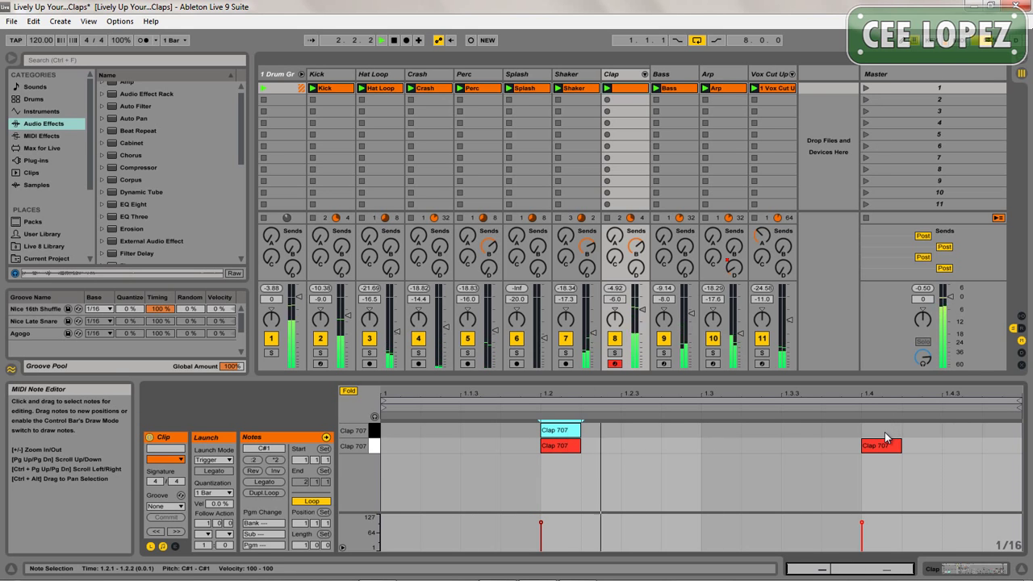
pyautogui.doubleClick(882, 431)
pyautogui.moveTo(511, 437); pyautogui.dragTo(894, 434)
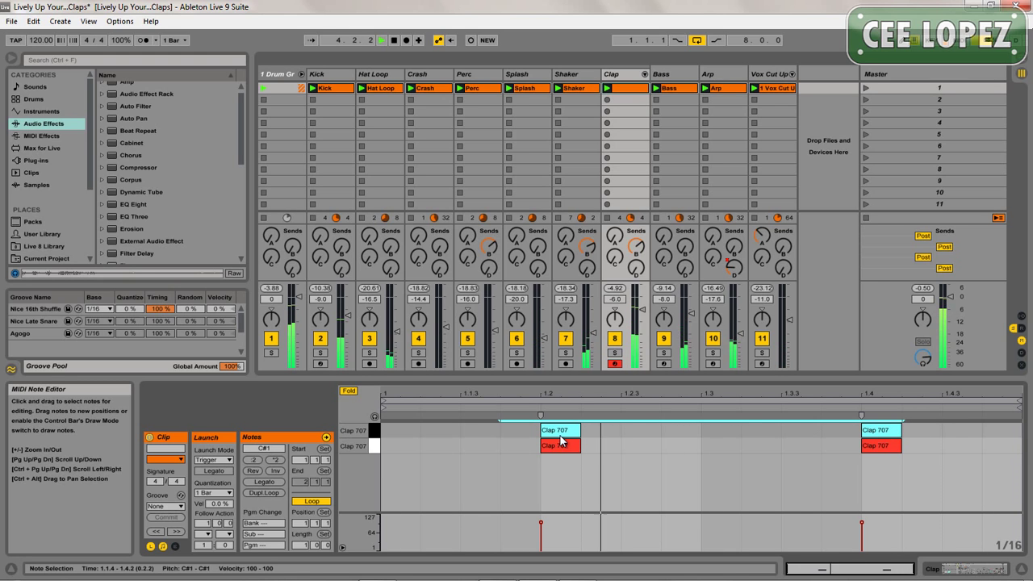
# Step: Nudge the C#1 and C1 clap rows slightly off the grid so they sit apart
pyautogui.moveTo(555, 436); pyautogui.dragTo(870, 449)
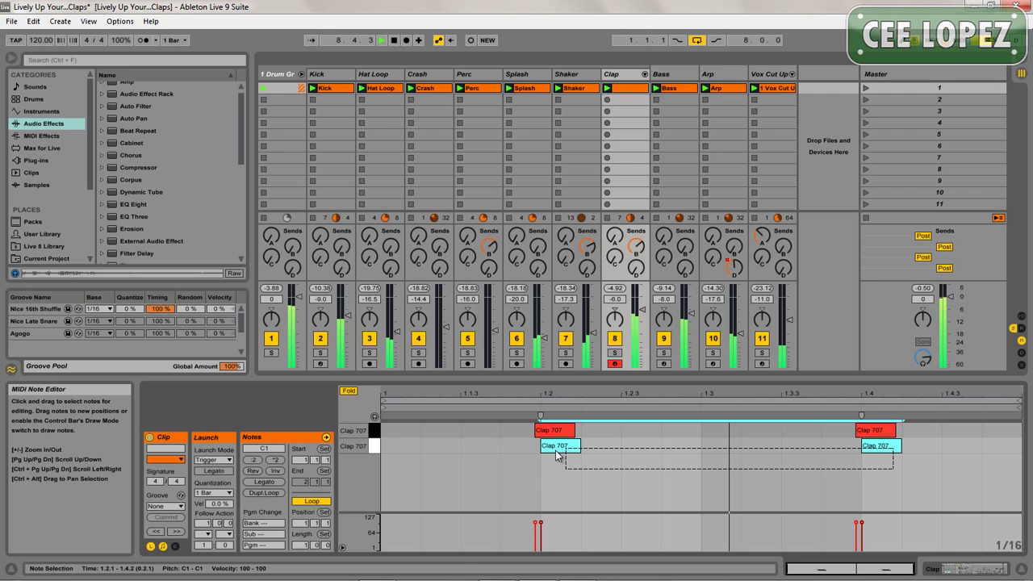
pyautogui.moveTo(555, 454); pyautogui.dragTo(870, 438)
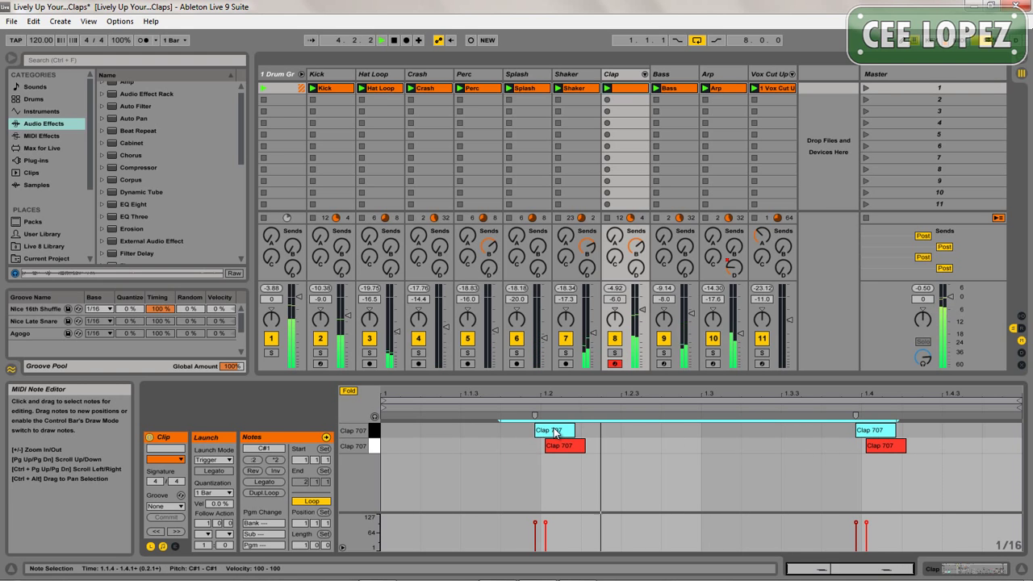
pyautogui.moveTo(547, 434); pyautogui.dragTo(552, 434)
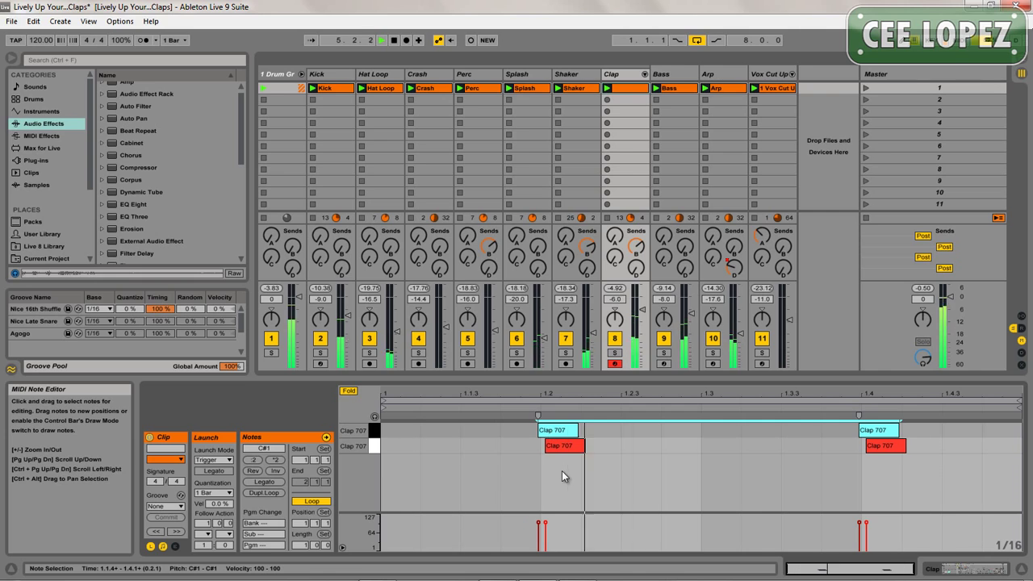
pyautogui.moveTo(562, 470); pyautogui.dragTo(751, 446)
pyautogui.moveTo(894, 456); pyautogui.dragTo(894, 449)
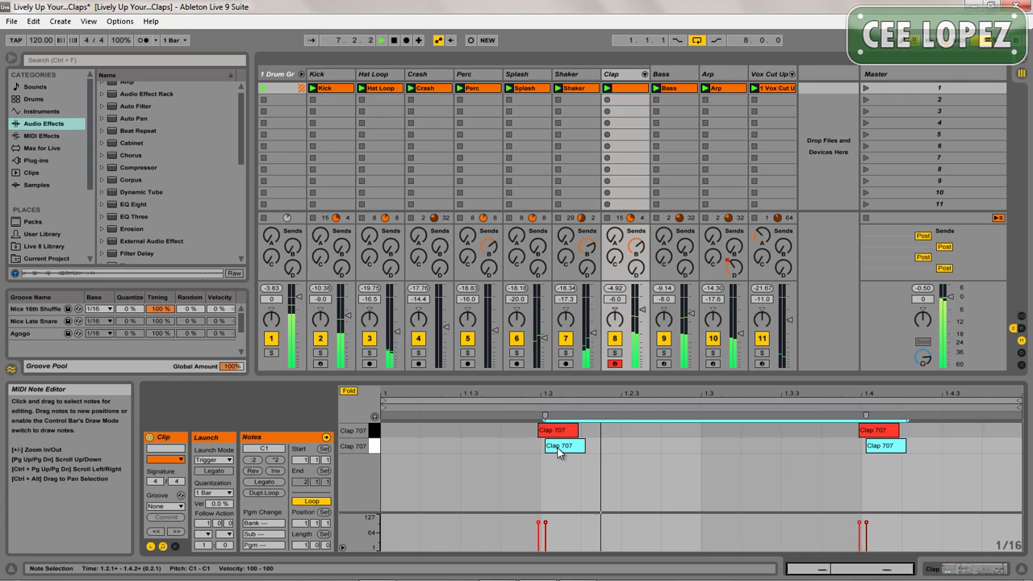
pyautogui.moveTo(558, 452); pyautogui.dragTo(556, 452)
# Step: Hide the pad's chain devices, drop an Audio Effect Rack after the Drum Rack and show its chain list
pyautogui.click(934, 569)
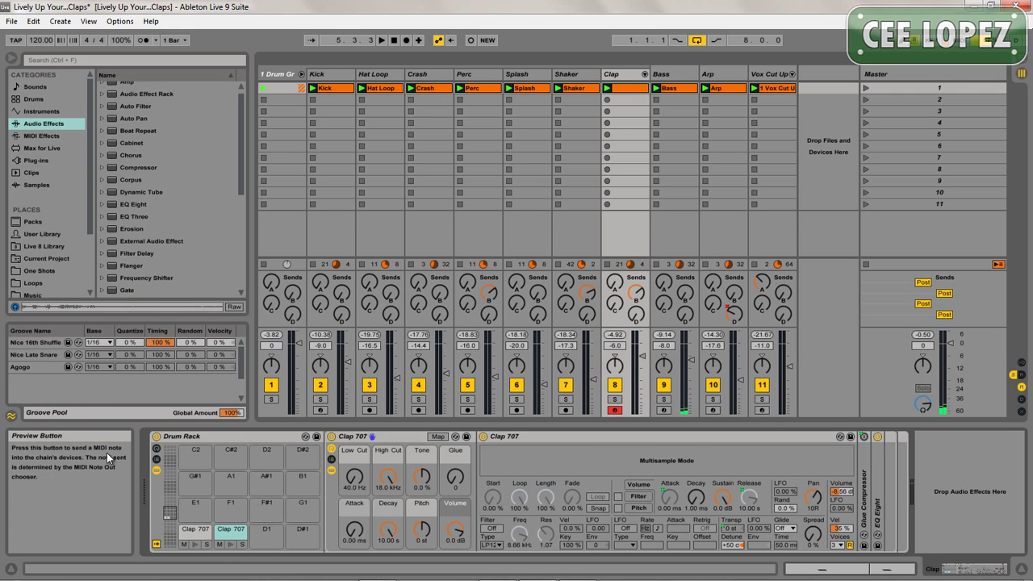
pyautogui.click(156, 471)
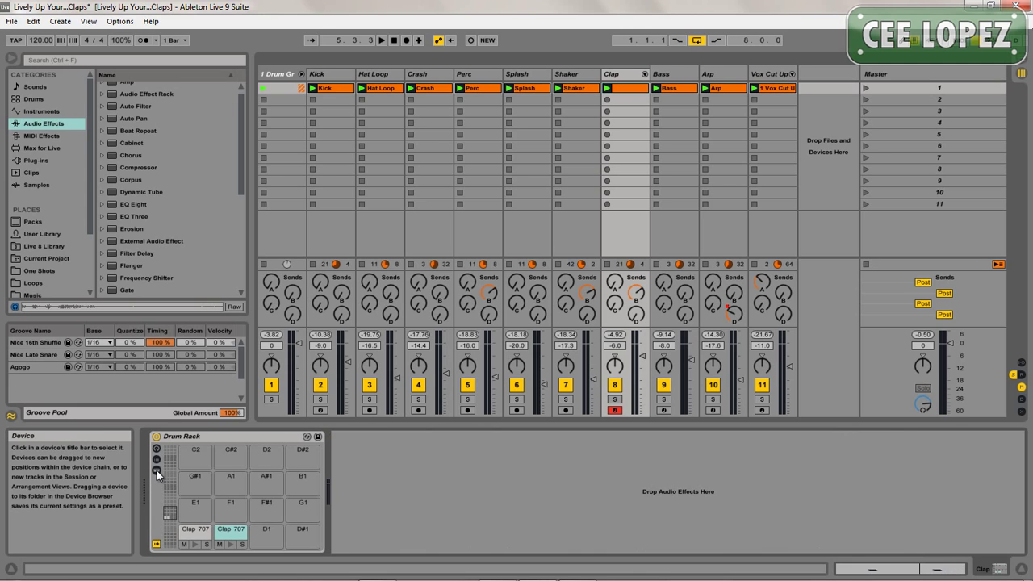
pyautogui.click(146, 94)
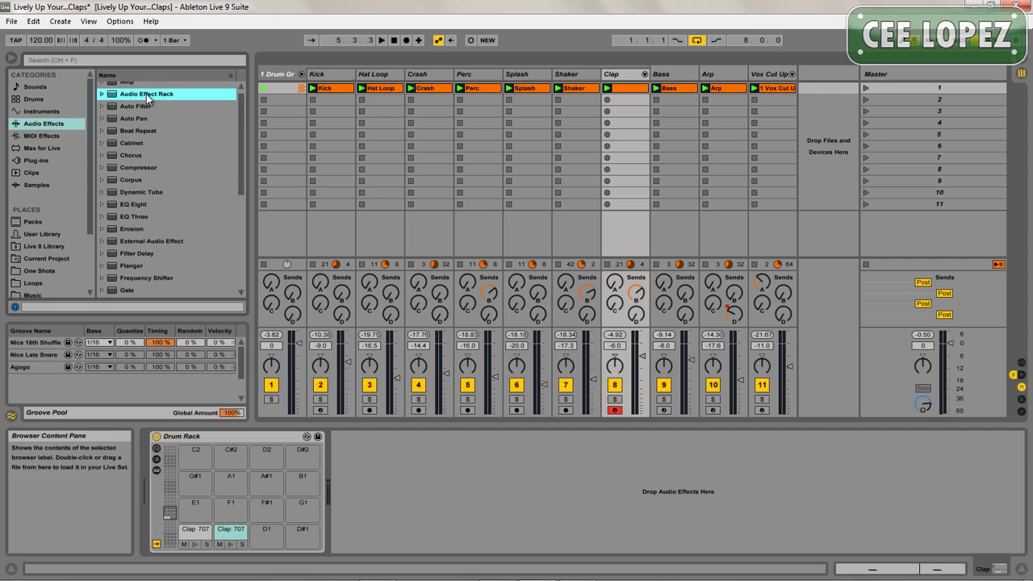
pyautogui.moveTo(135, 99); pyautogui.dragTo(349, 535)
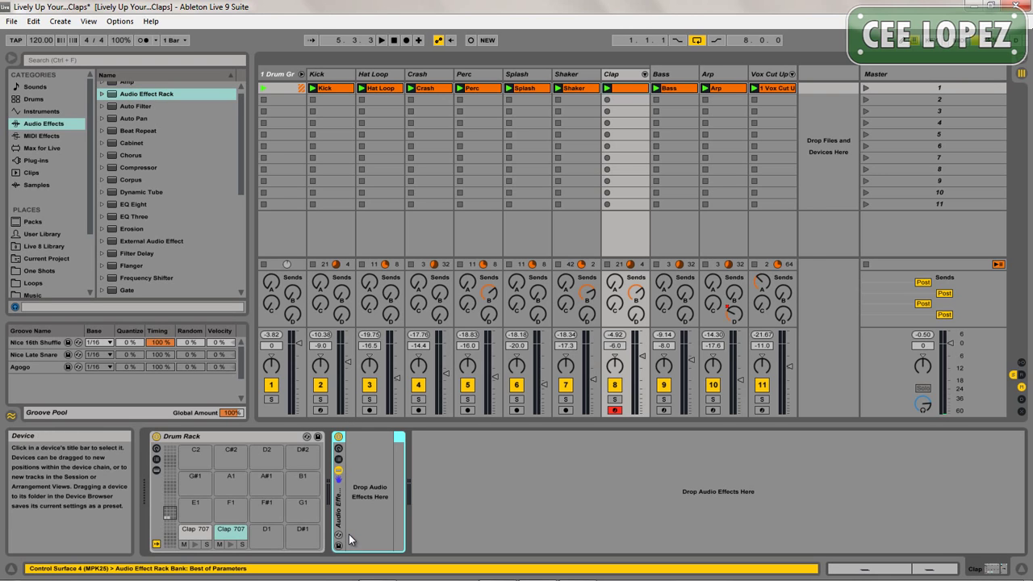
pyautogui.click(338, 471)
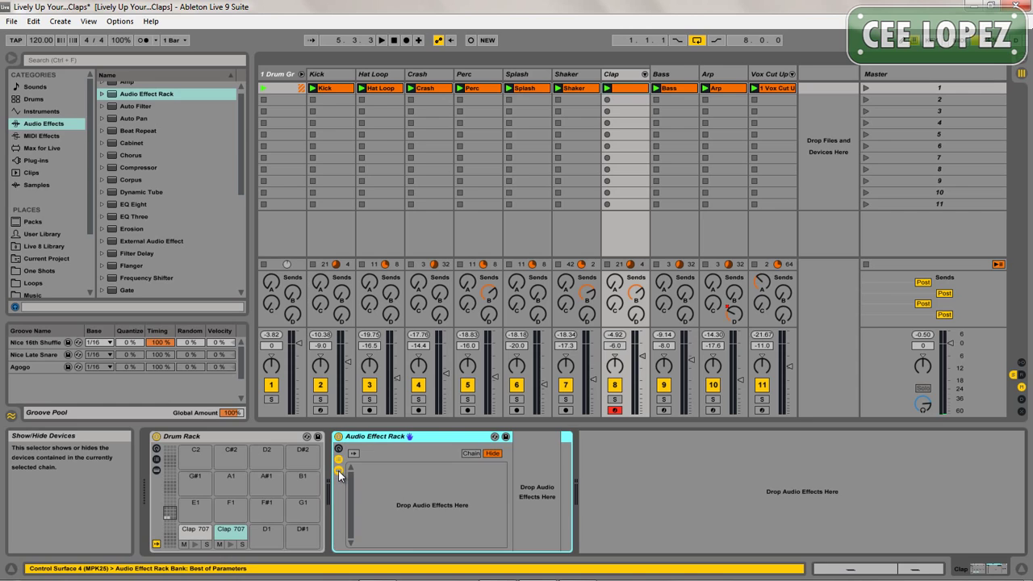
# Step: Create a chain, duplicate it into three chains, and rename the first one Dry
pyautogui.rightClick(401, 477)
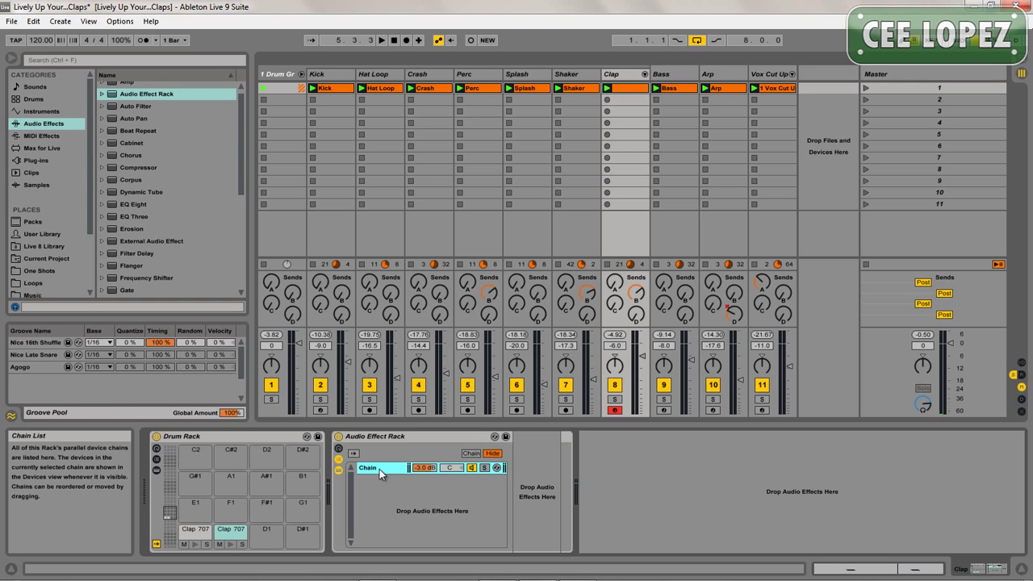
pyautogui.hotkey('ctrl', 'd')
pyautogui.hotkey('ctrl', 'd')
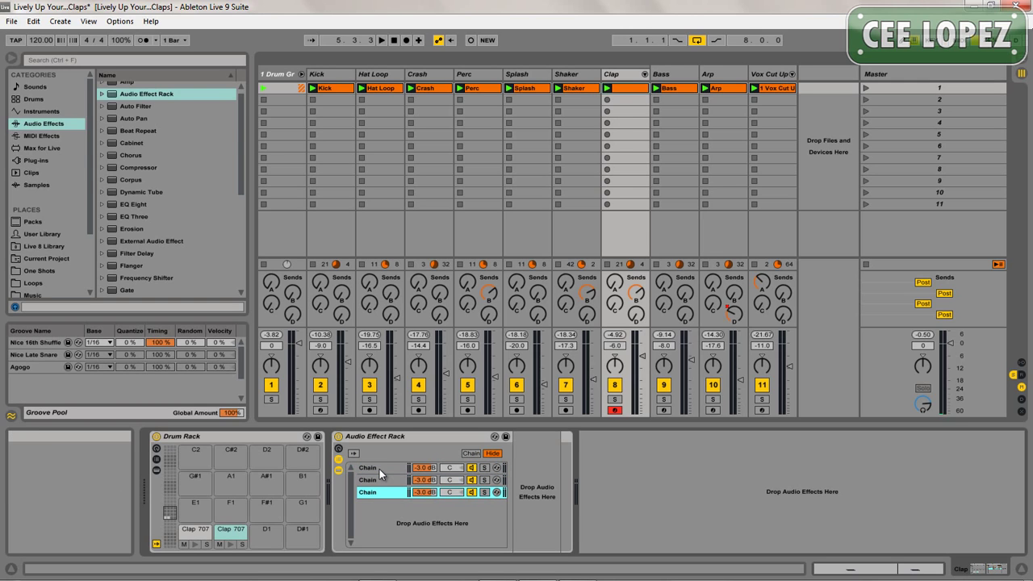
pyautogui.click(379, 469)
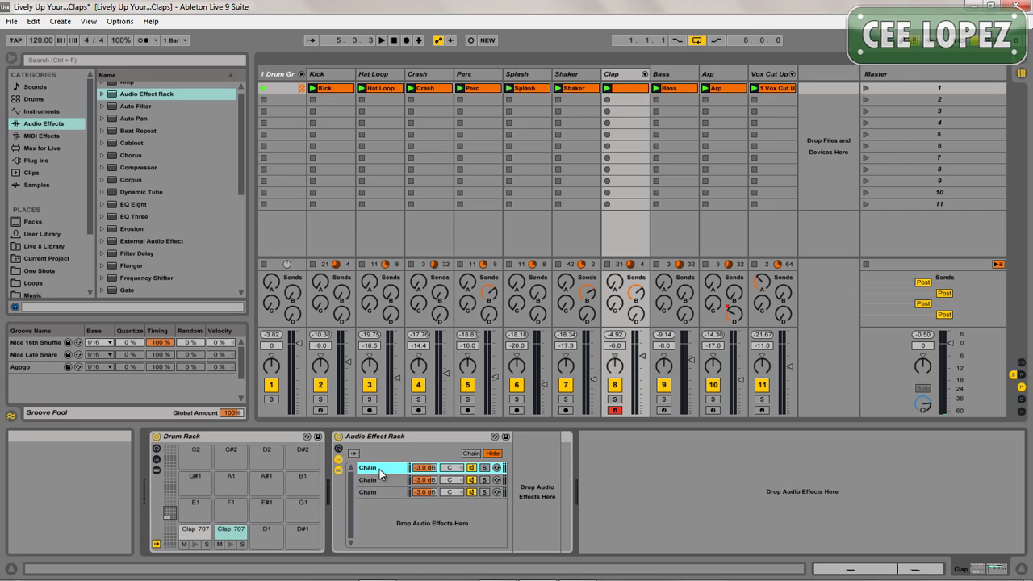
pyautogui.write('Dry')
# Step: Rename the second and third chains reverb and Delay, then select the reverb chain
pyautogui.click(375, 483)
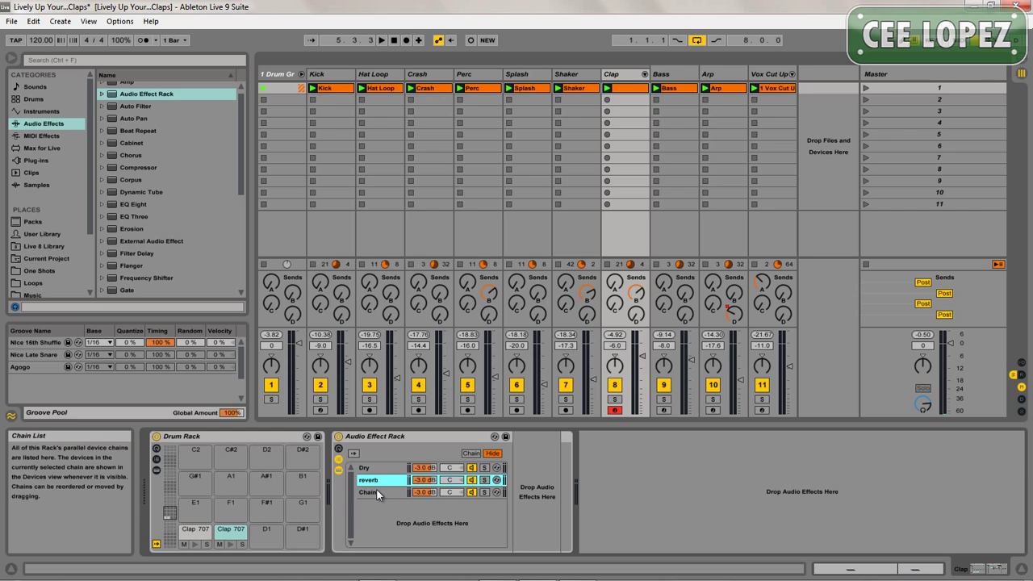
pyautogui.click(377, 493)
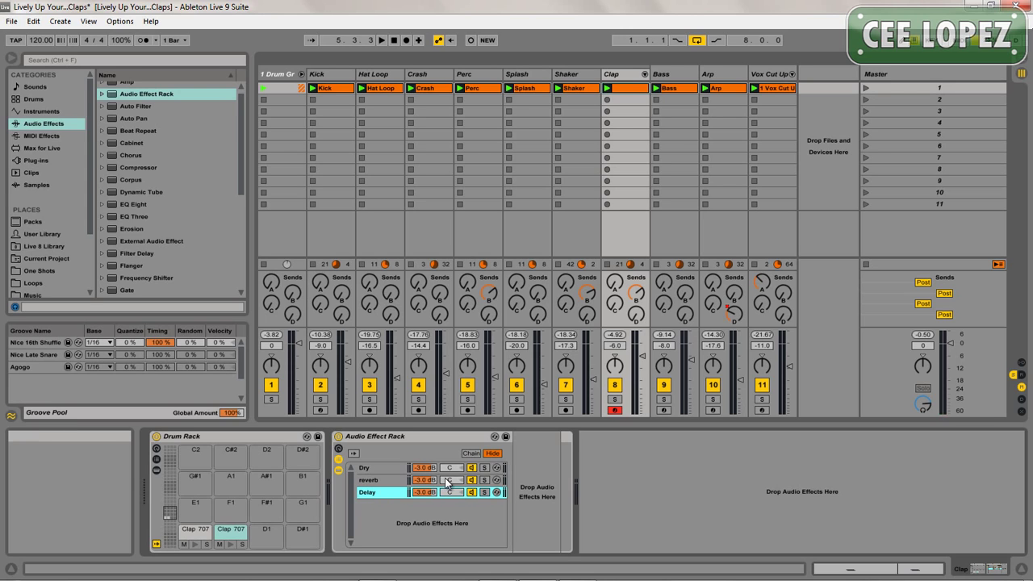
pyautogui.click(384, 480)
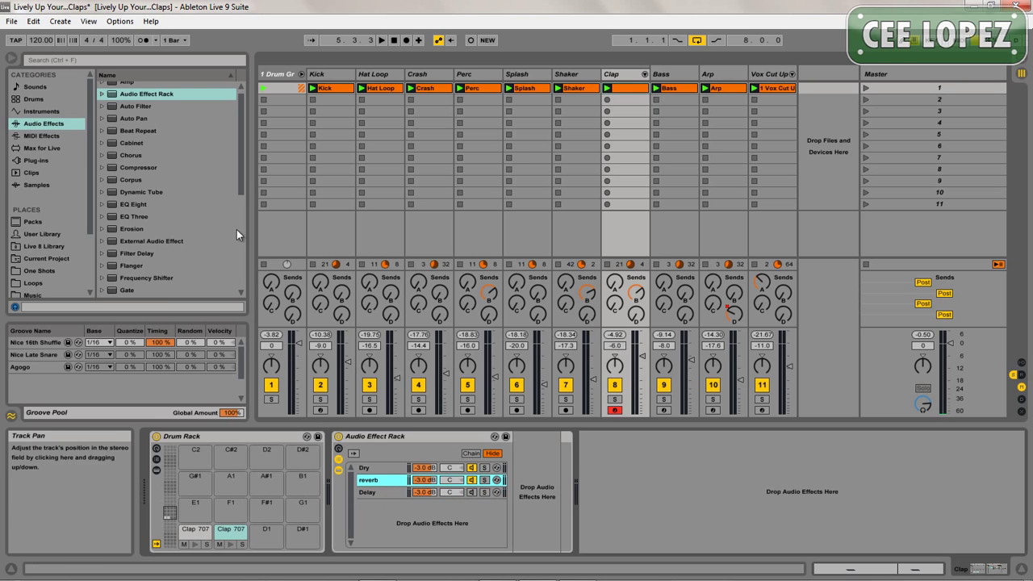
pyautogui.moveTo(244, 167); pyautogui.dragTo(236, 256)
# Step: Load the Hall preset Ballad Reverb onto the reverb chain, set its dry/wet, and play scene 1
pyautogui.click(187, 221)
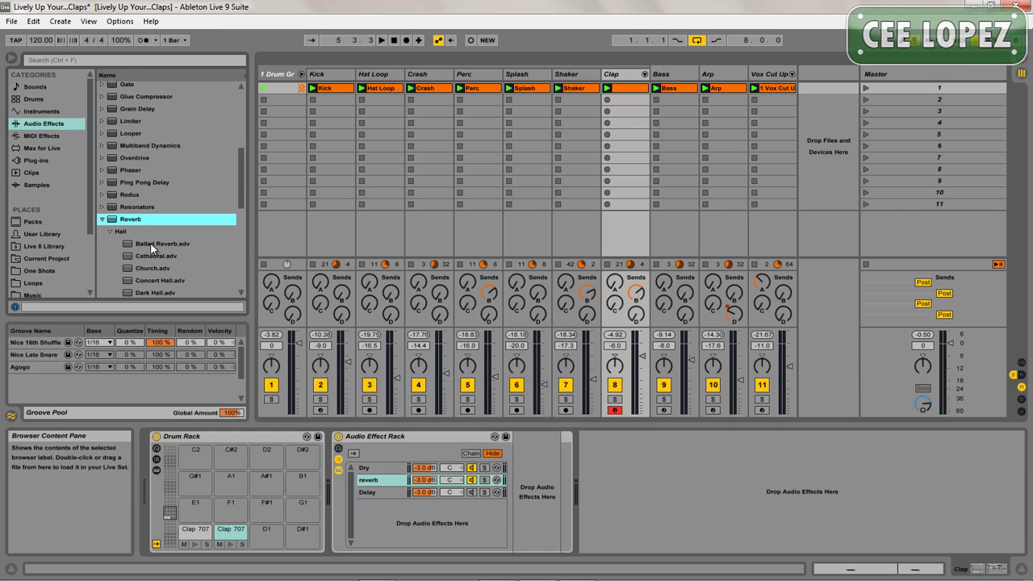
pyautogui.moveTo(151, 249); pyautogui.dragTo(521, 485)
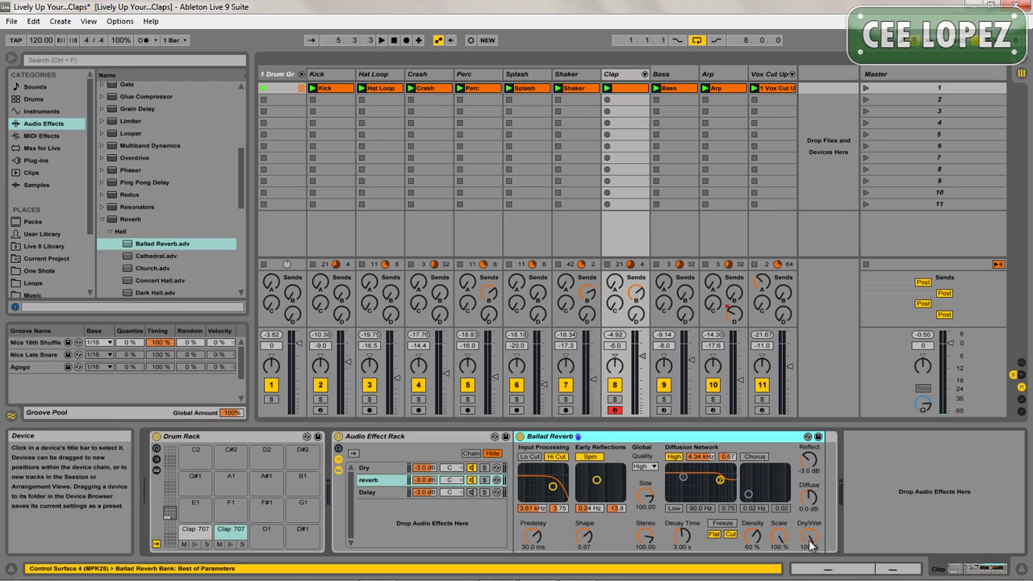
pyautogui.moveTo(804, 541); pyautogui.dragTo(811, 475)
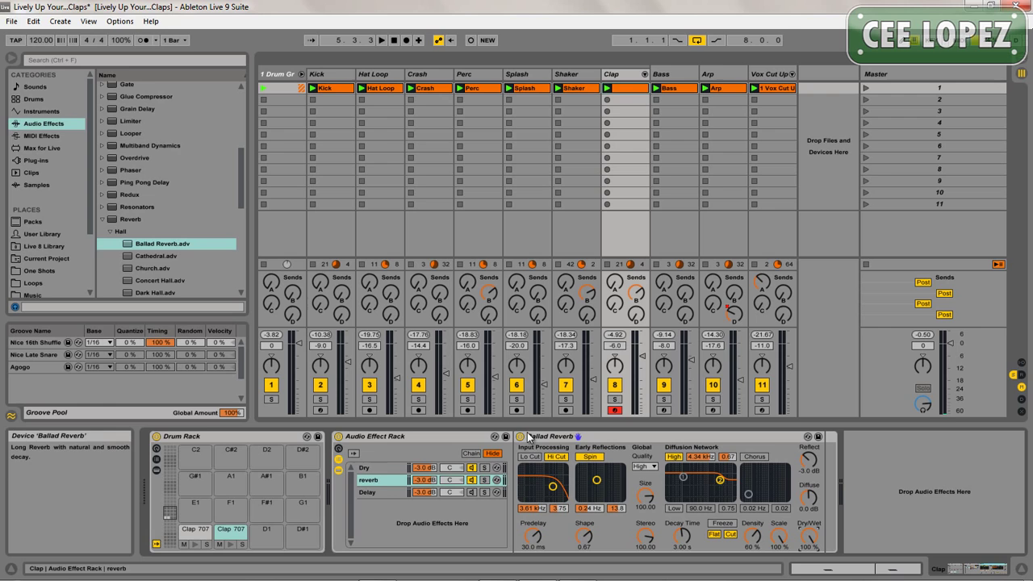
pyautogui.click(386, 480)
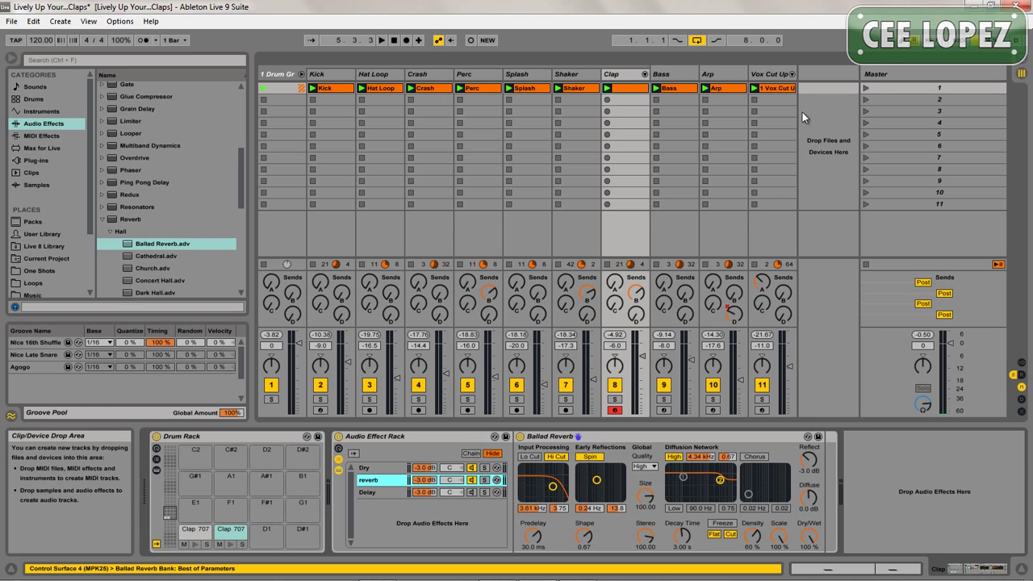
pyautogui.click(864, 87)
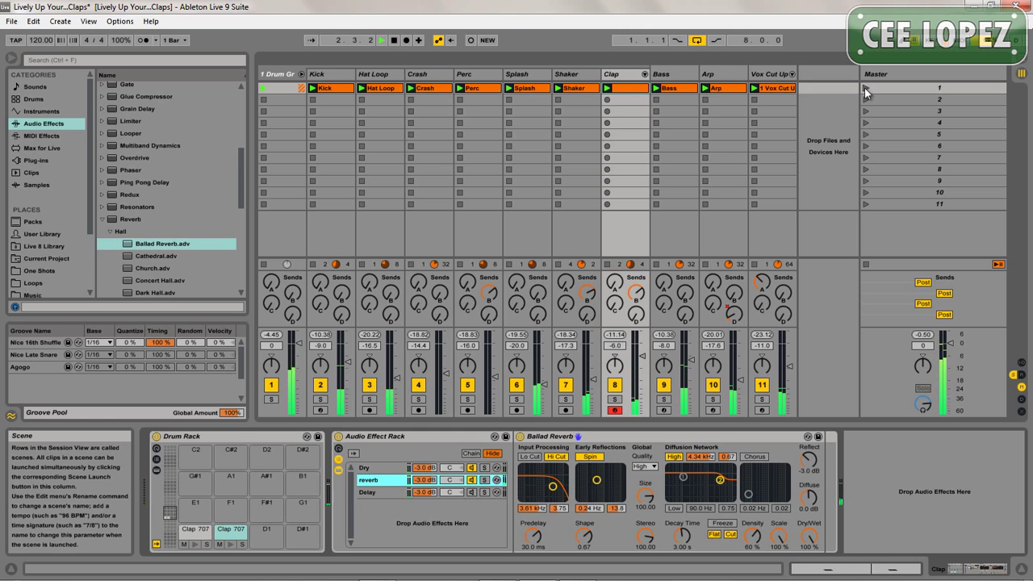
# Step: Add Ping Pong Delay to the Delay chain at 100% dry/wet and lower the chain to about −9.3 dB
pyautogui.press('space')
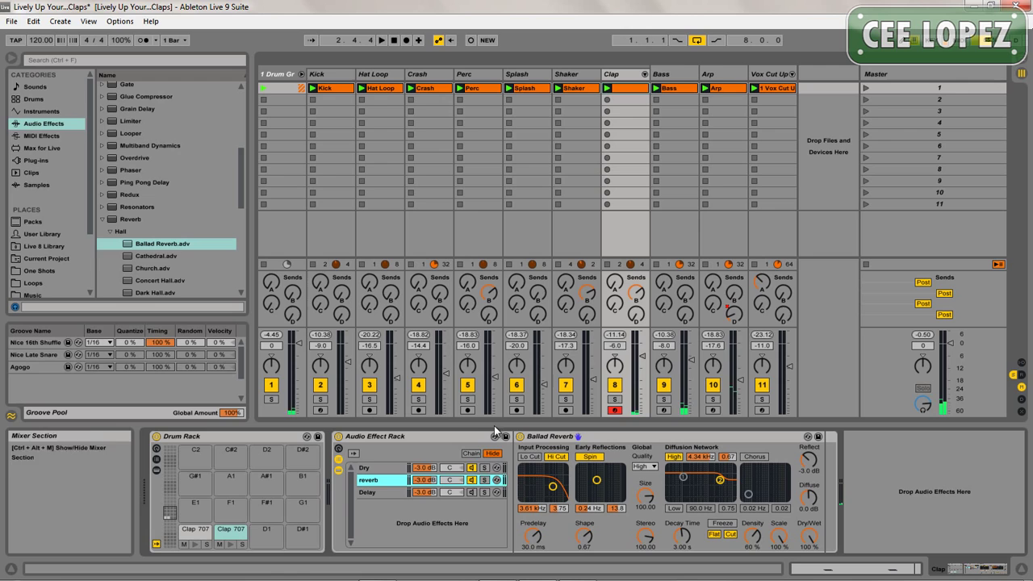
pyautogui.click(469, 492)
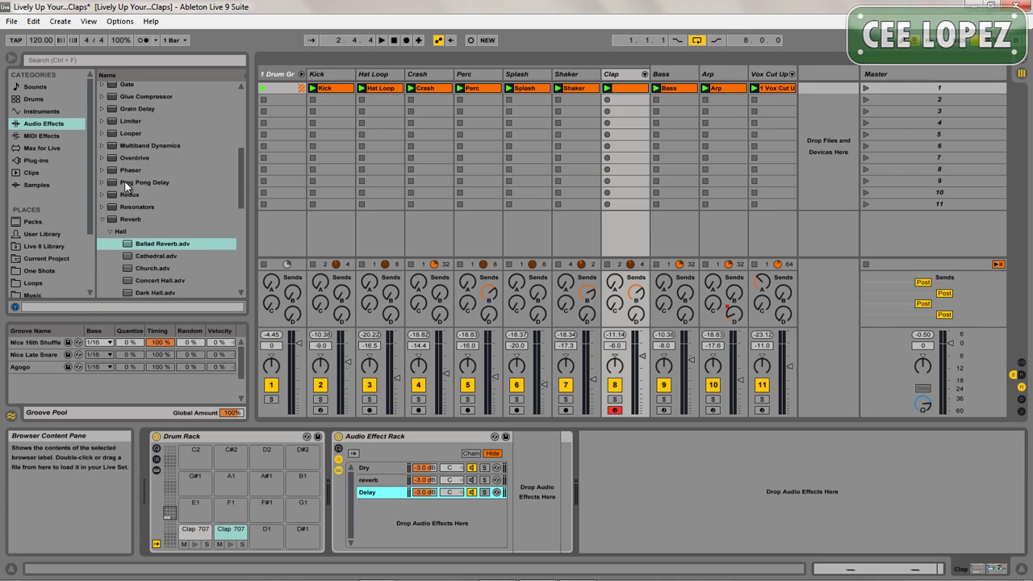
pyautogui.moveTo(125, 186); pyautogui.dragTo(333, 269)
pyautogui.moveTo(489, 467); pyautogui.dragTo(529, 512)
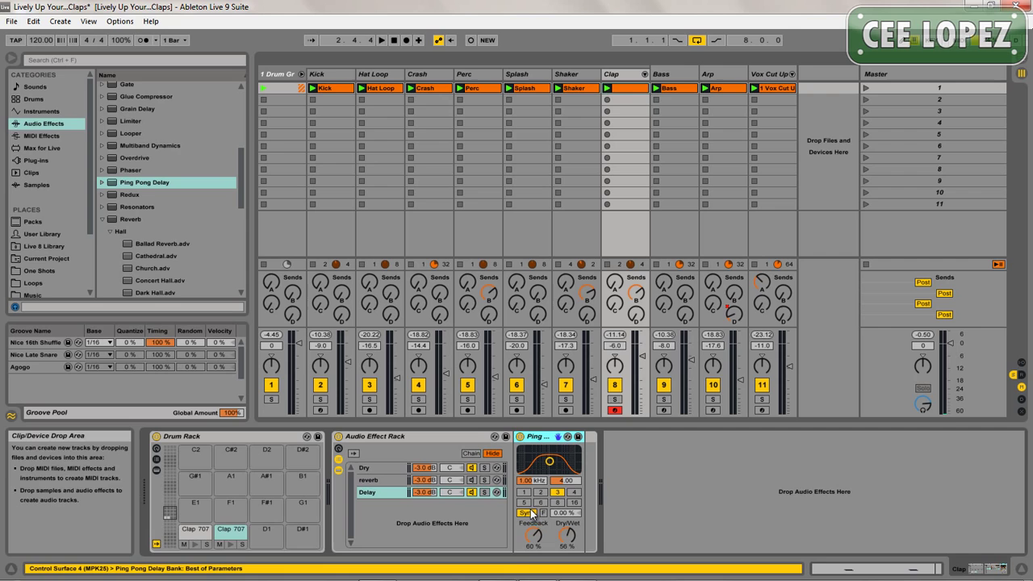
pyautogui.moveTo(569, 543); pyautogui.dragTo(572, 541)
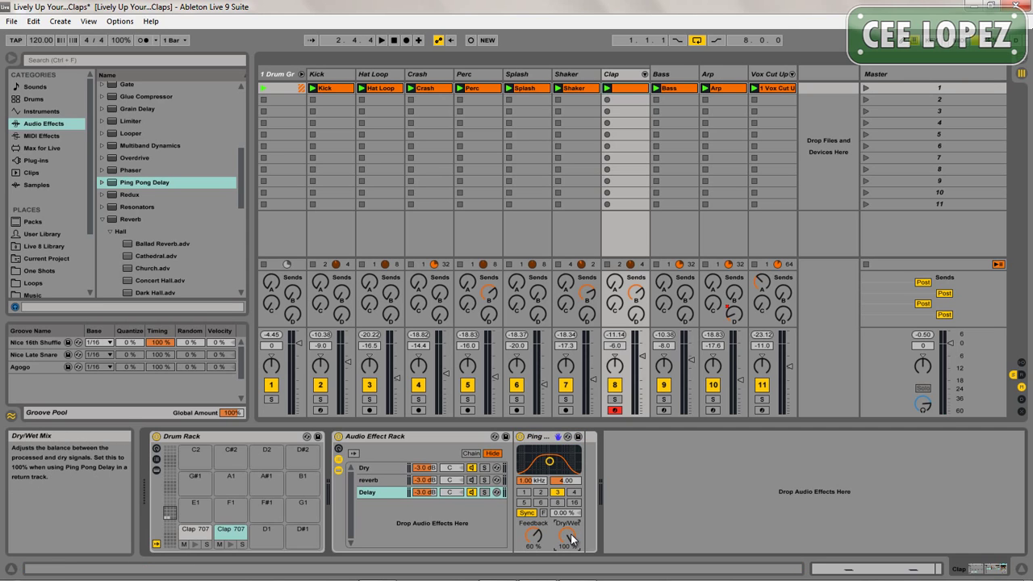
pyautogui.click(864, 87)
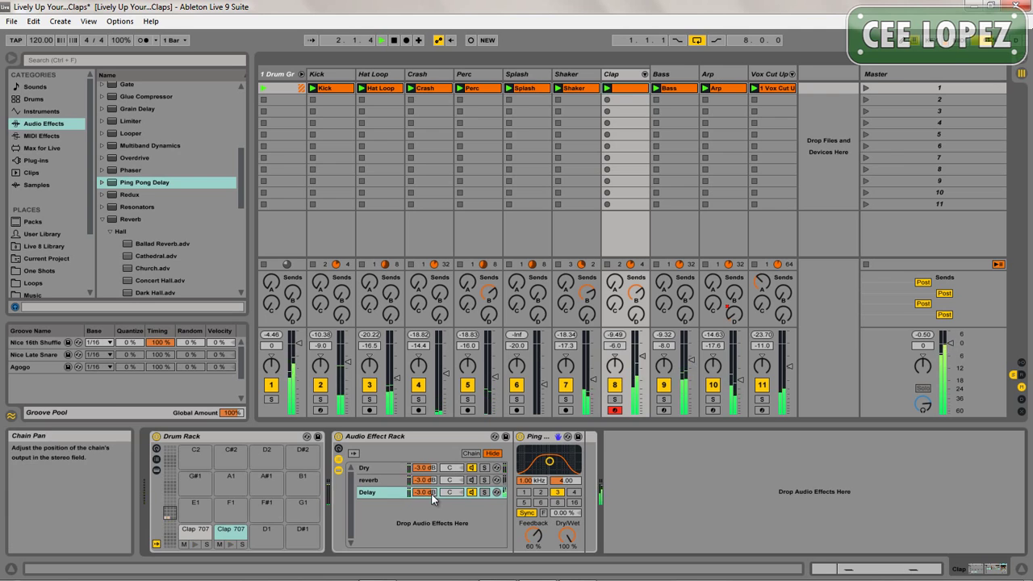
pyautogui.moveTo(429, 496); pyautogui.dragTo(430, 495)
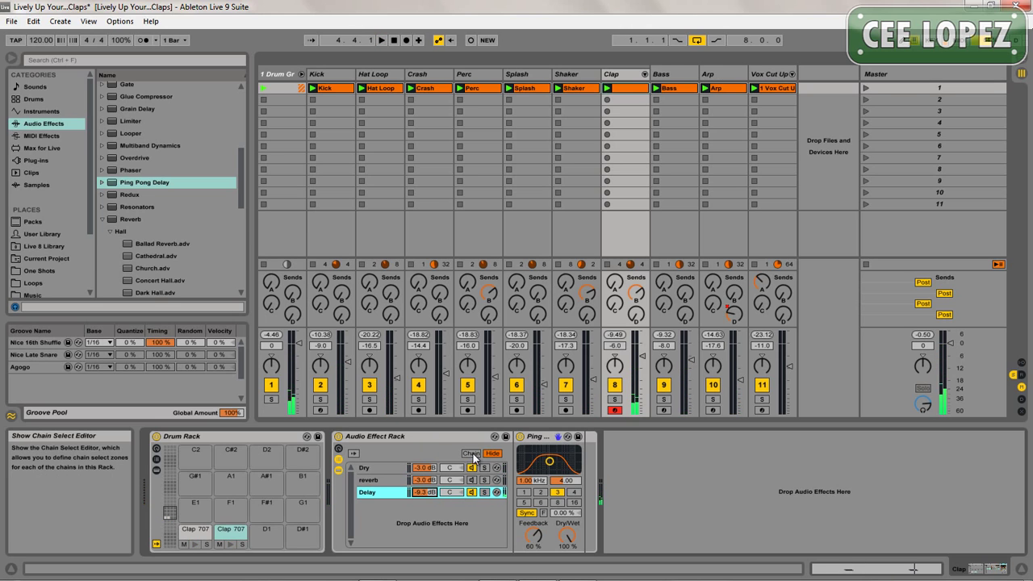
# Step: In the Chain Select Editor, place the Dry chain's zone at 0 and the reverb chain's at 1
pyautogui.click(471, 453)
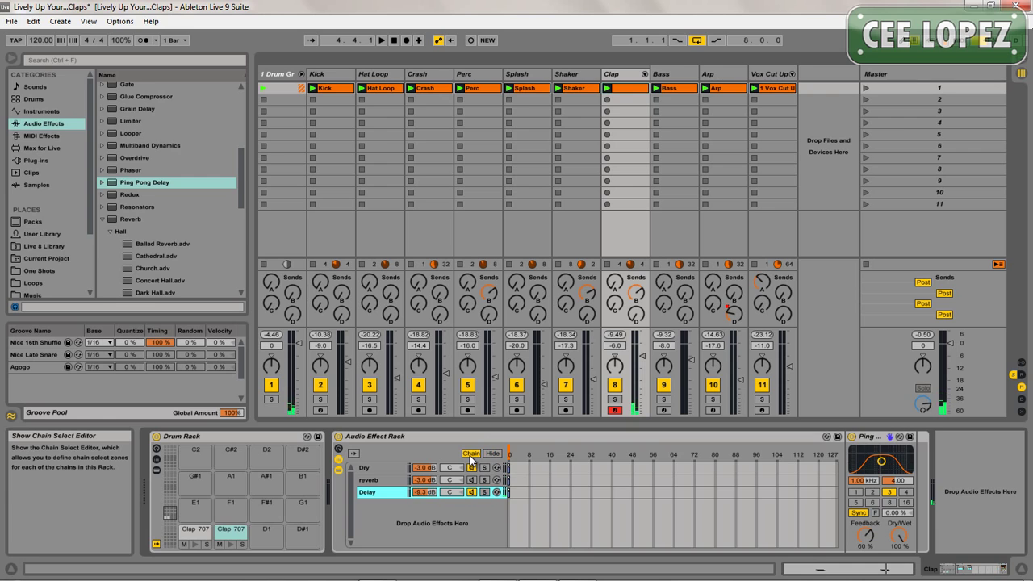
pyautogui.click(509, 468)
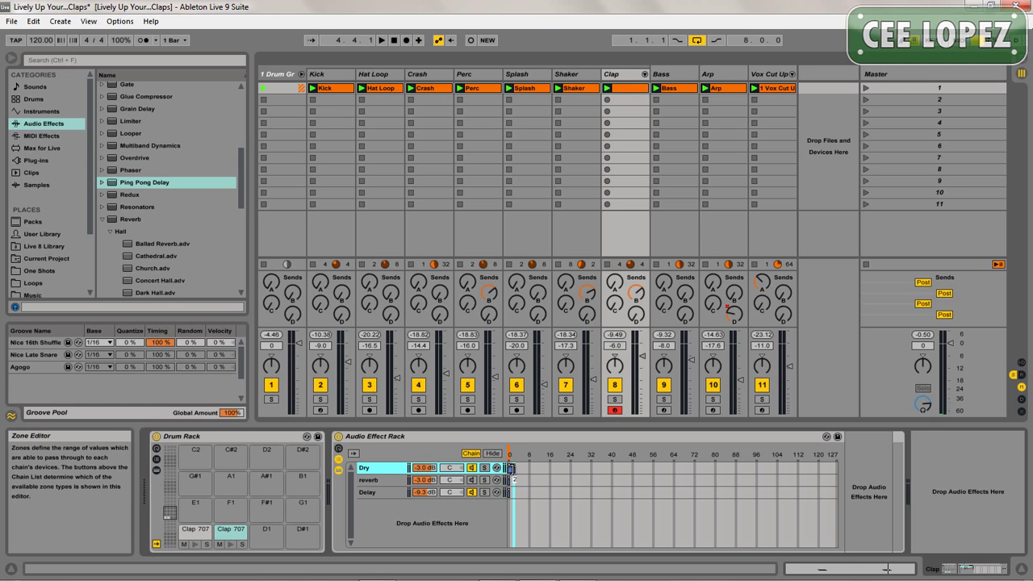
pyautogui.moveTo(511, 468); pyautogui.dragTo(510, 468)
pyautogui.click(521, 481)
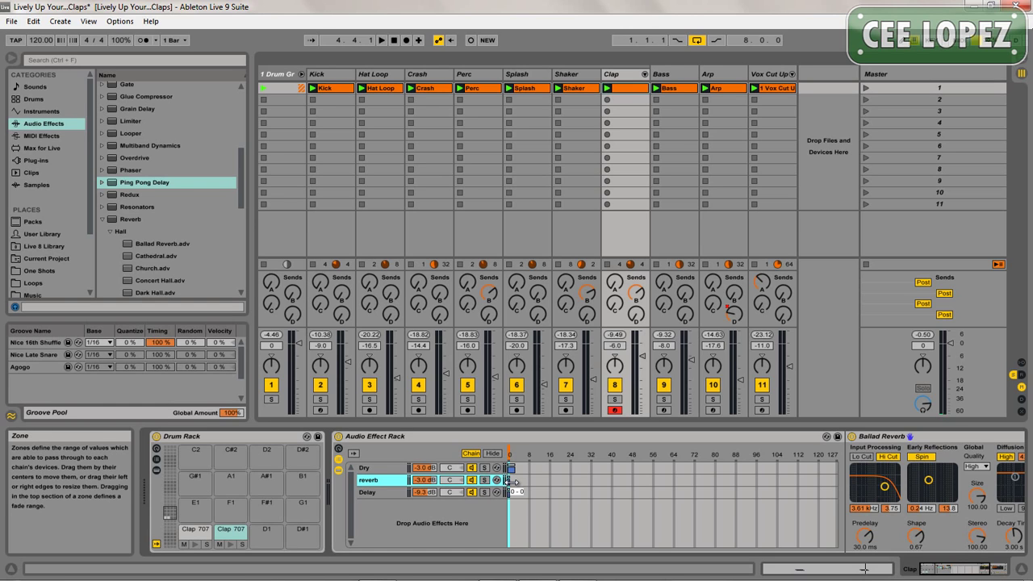
pyautogui.moveTo(517, 482); pyautogui.dragTo(519, 482)
# Step: Move the Delay chain's zone to 2 and show the rack's eight macros
pyautogui.click(382, 491)
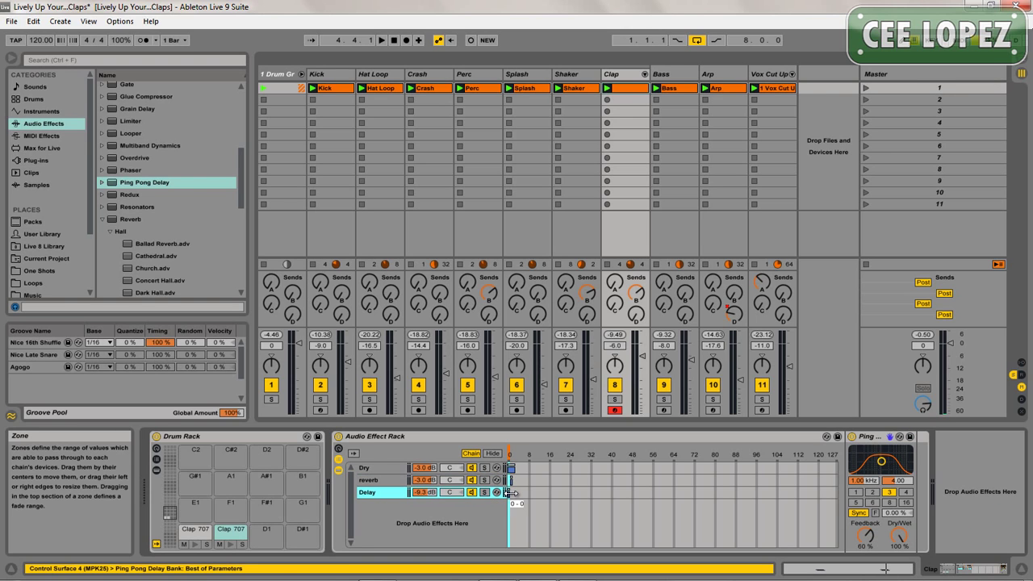
pyautogui.moveTo(510, 493); pyautogui.dragTo(514, 493)
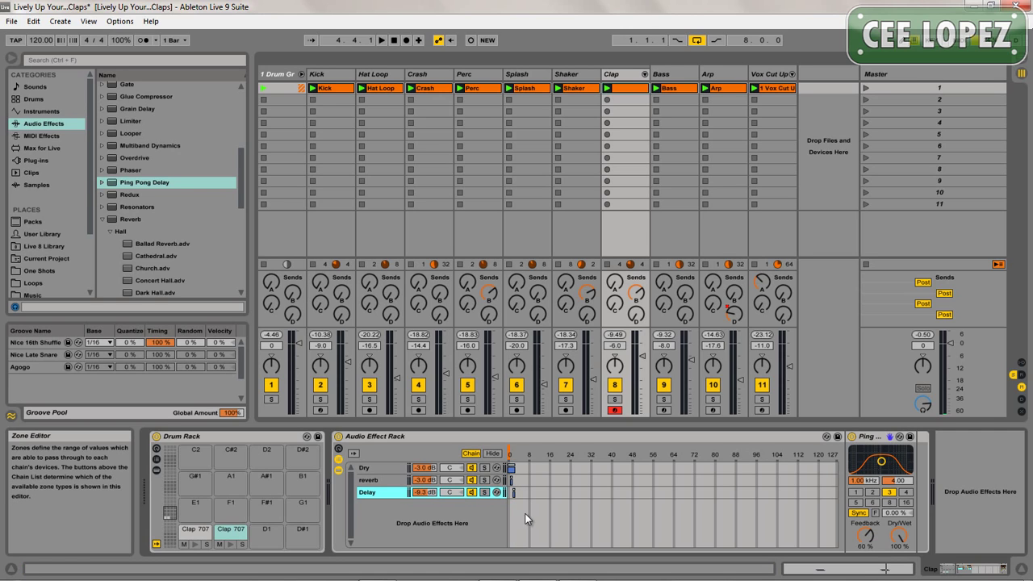
pyautogui.click(339, 450)
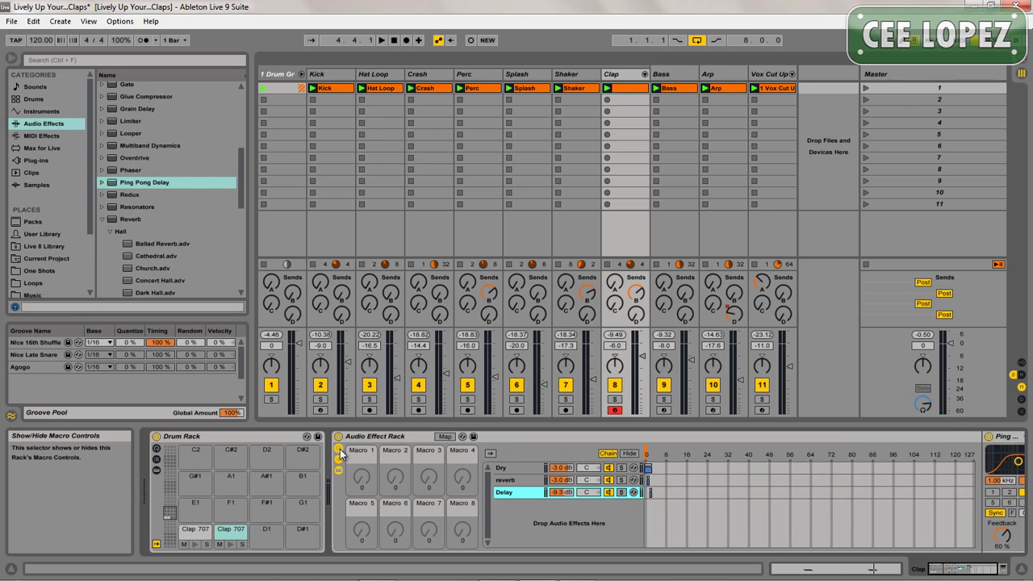
# Step: Map Macro 1 to the chain selector with a maximum of 127, then exit Map mode
pyautogui.click(445, 437)
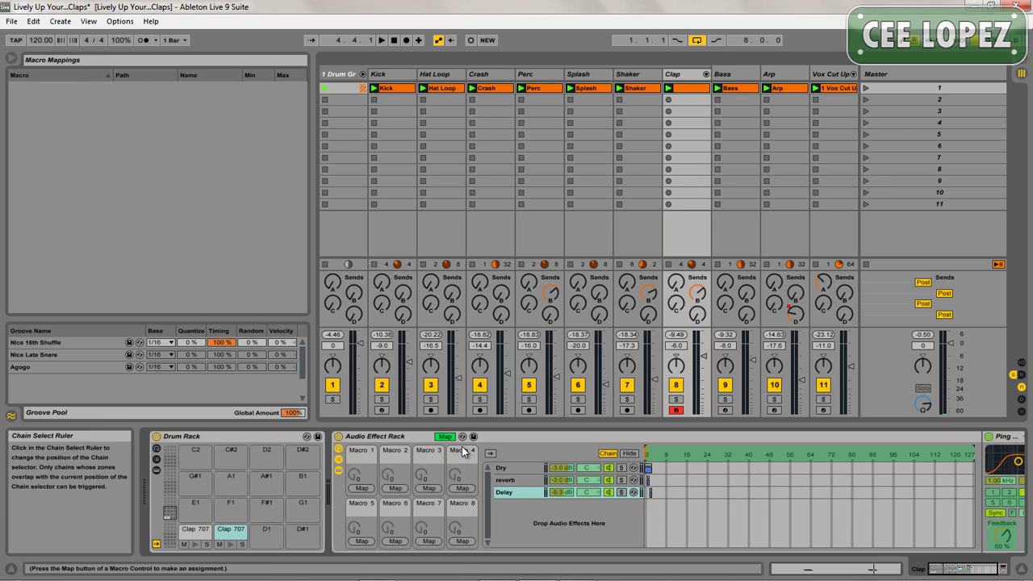
pyautogui.click(362, 488)
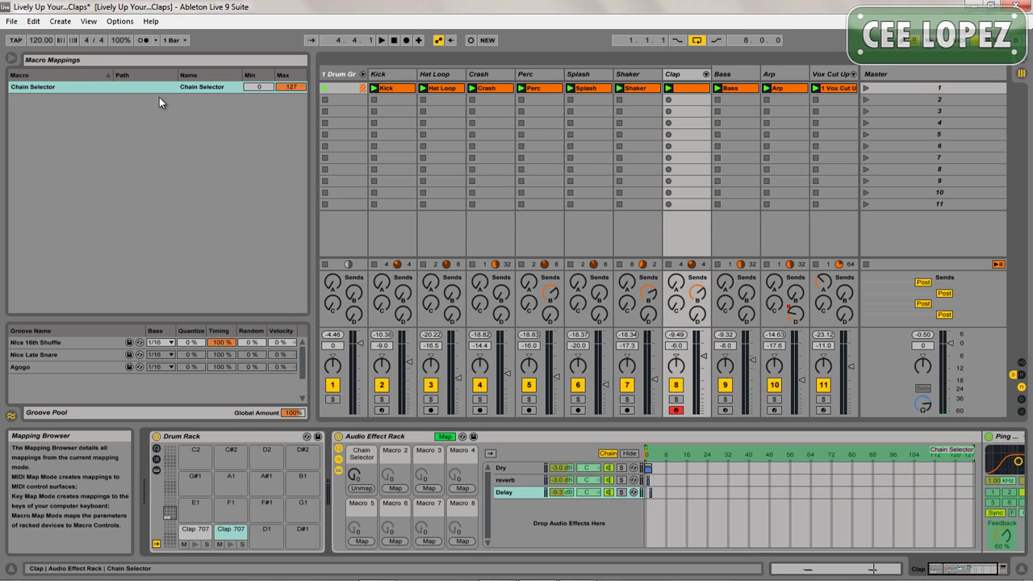
pyautogui.click(288, 88)
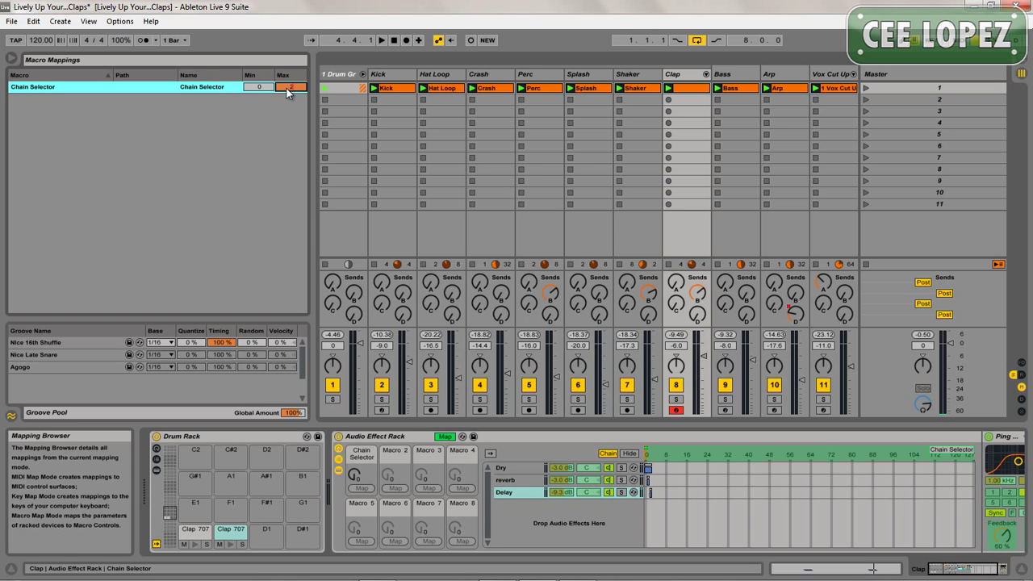
pyautogui.click(446, 437)
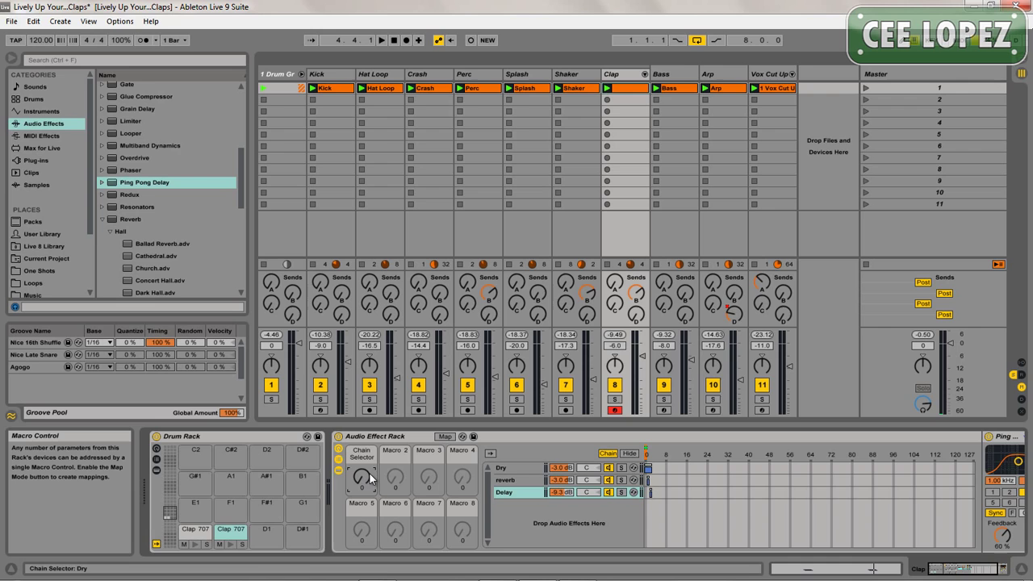
# Step: Hide the Audio Effect Rack's chain list, leaving the eight macros with Chain Selector at 0
pyautogui.click(340, 465)
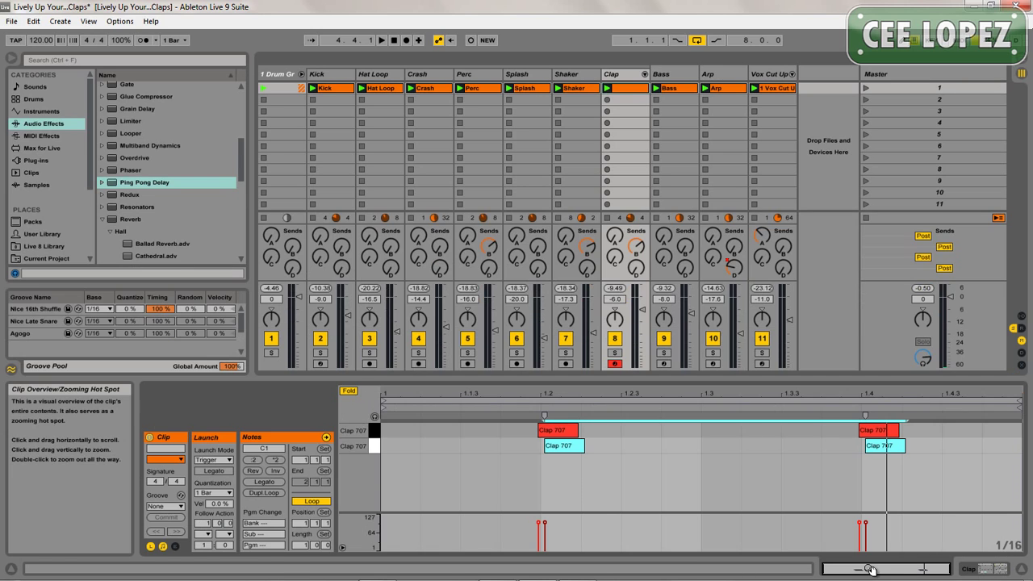
# Step: Double the Clap clip loop twice so it becomes four bars with the clap notes repeated
pyautogui.hotkey('shift', 'Tab')
pyautogui.click(511, 453)
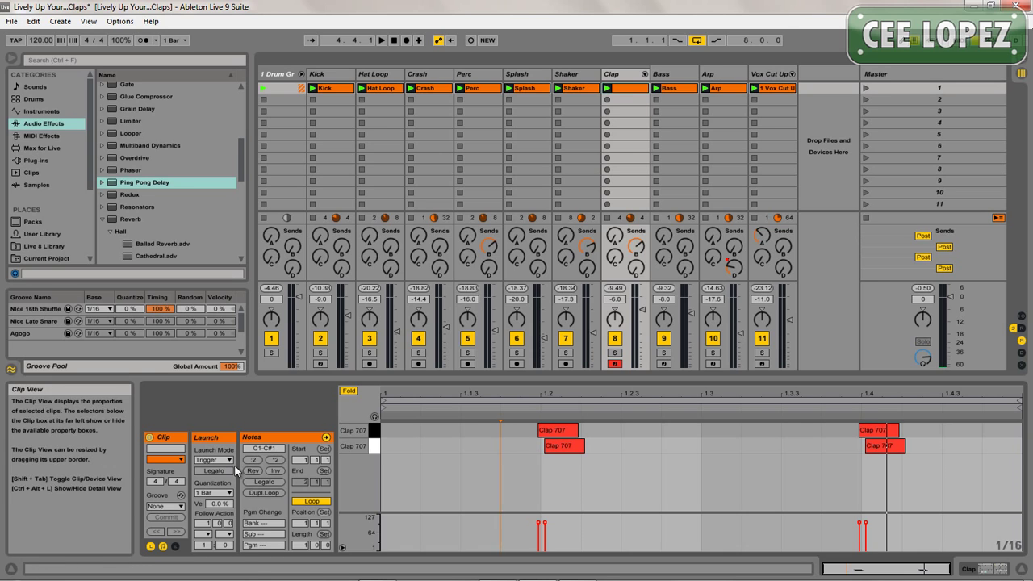
pyautogui.click(269, 494)
pyautogui.click(269, 494)
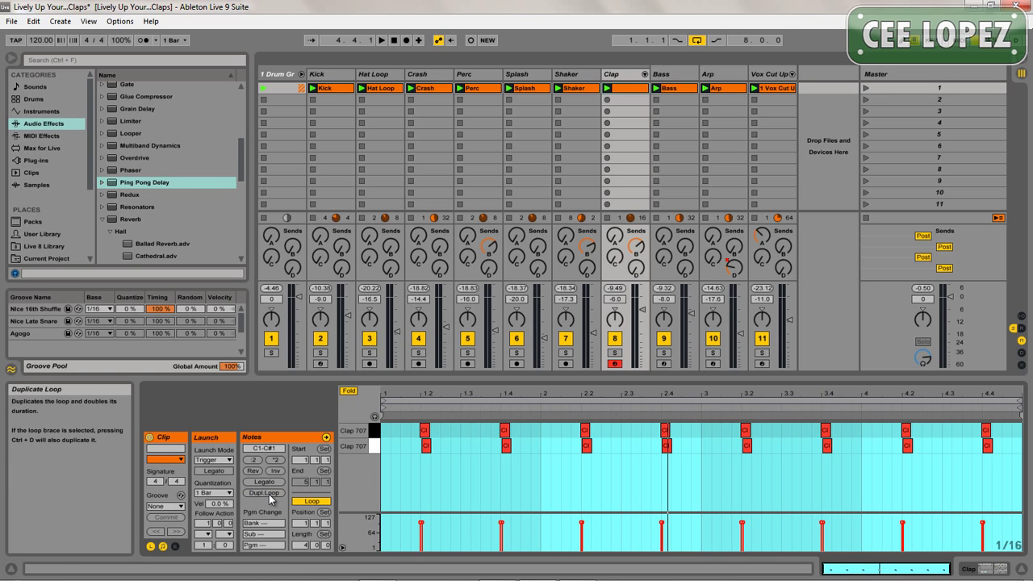
pyautogui.click(571, 479)
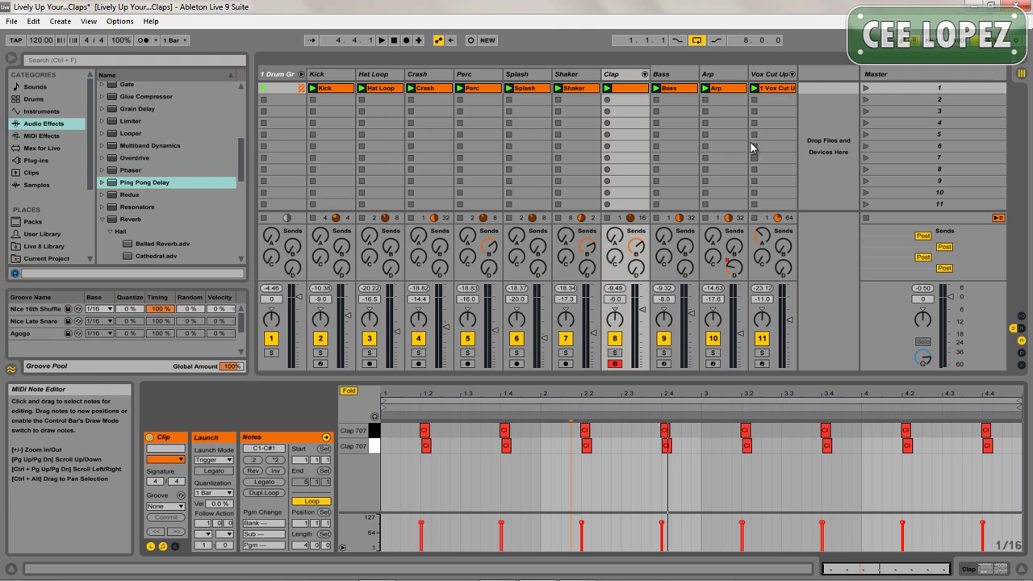
# Step: Stop playback, return to the Clap track's devices and start session recording
pyautogui.click(393, 40)
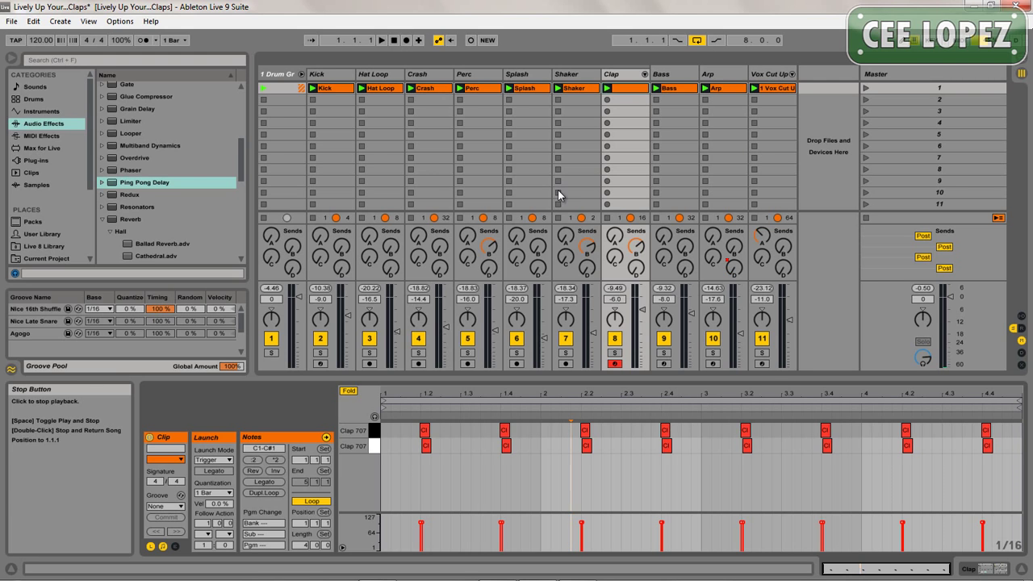
pyautogui.hotkey('shift', 'Tab')
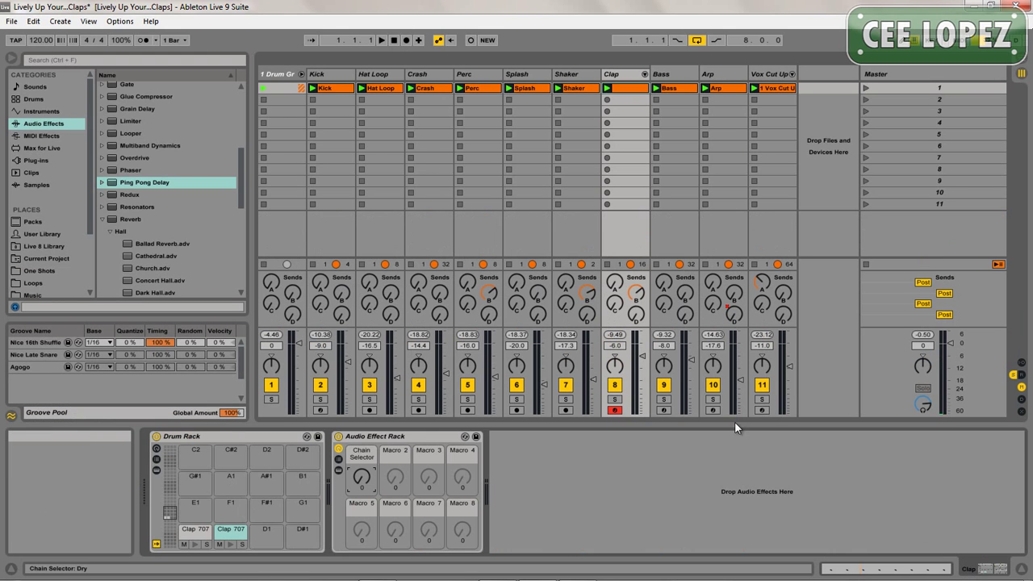
pyautogui.click(381, 39)
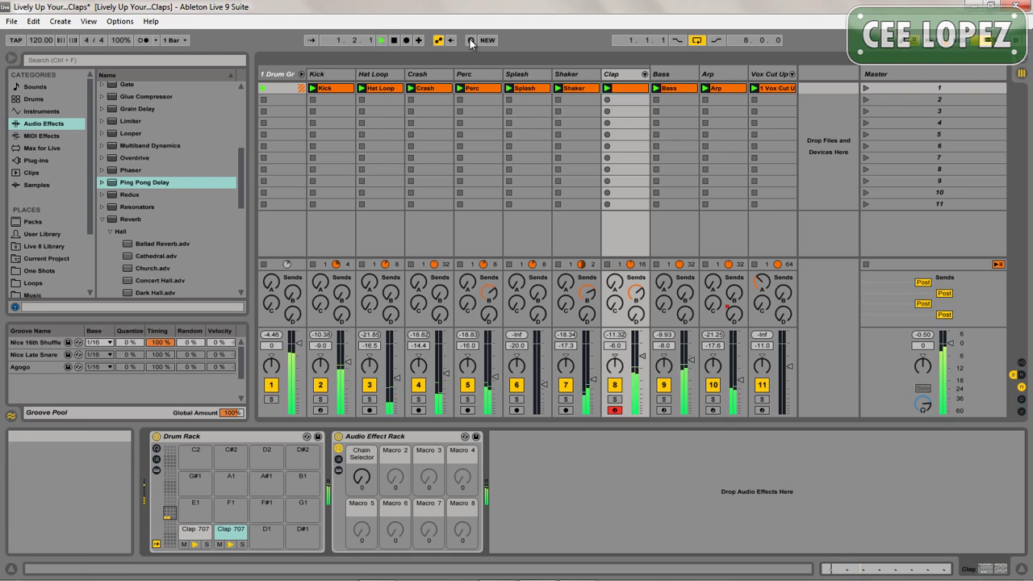
# Step: Record a Chain Selector macro sweep from Dry toward Delay, then stop recording to hear it
pyautogui.click(363, 482)
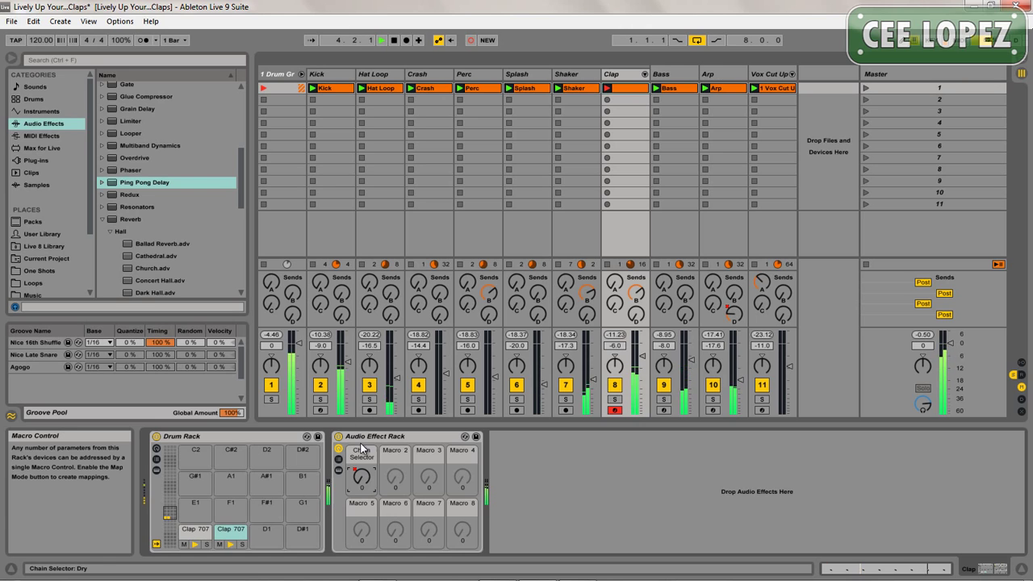
pyautogui.moveTo(364, 482)
pyautogui.mouseDown()
pyautogui.moveTo(364, 472)
pyautogui.moveTo(365, 494)
pyautogui.mouseUp()
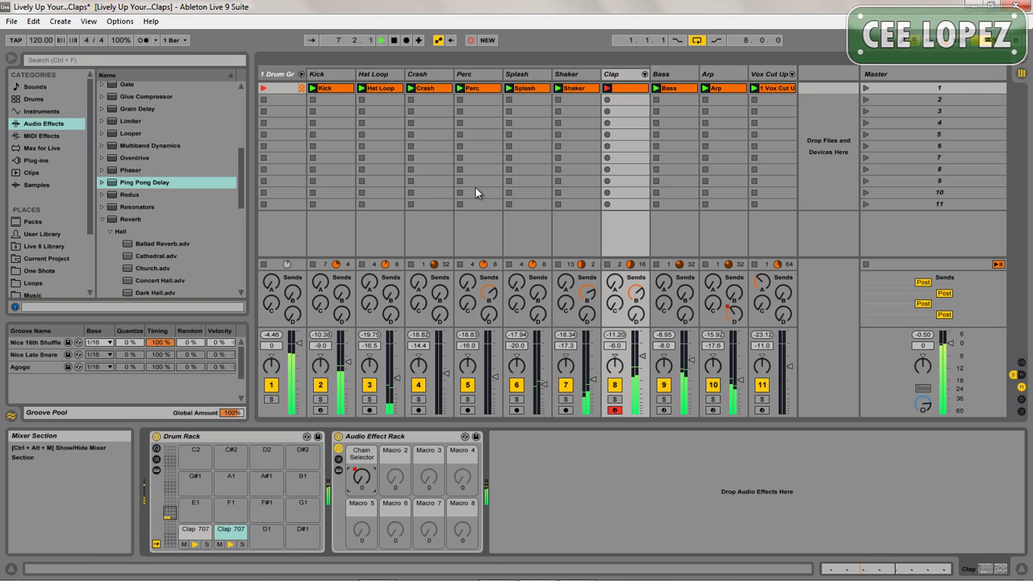
pyautogui.click(471, 40)
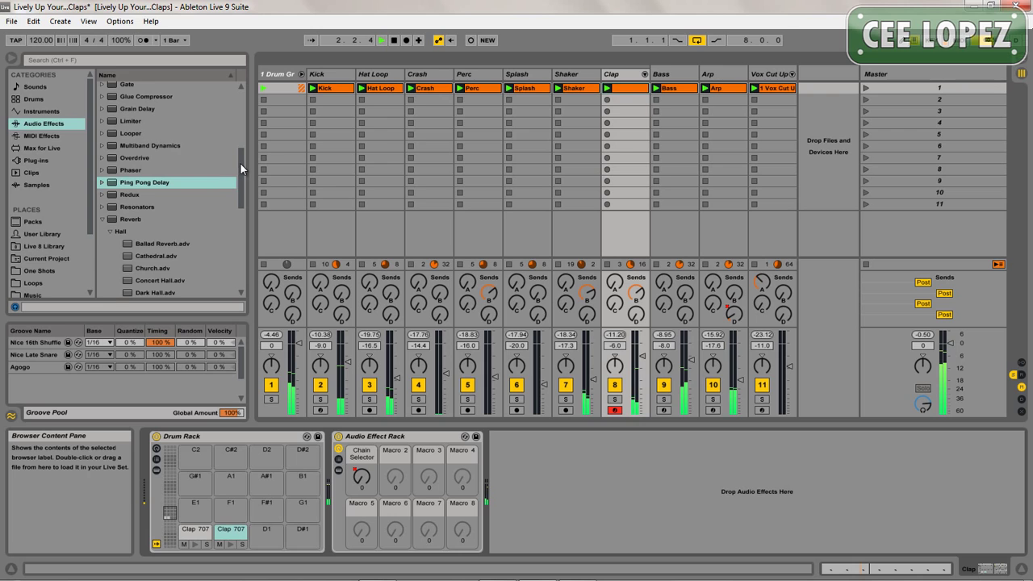
# Step: Add EQ Eight after the Audio Effect Rack with a band 1 low cut at 534 Hz, then view the Drum Group
pyautogui.scroll(5, 240, 164)
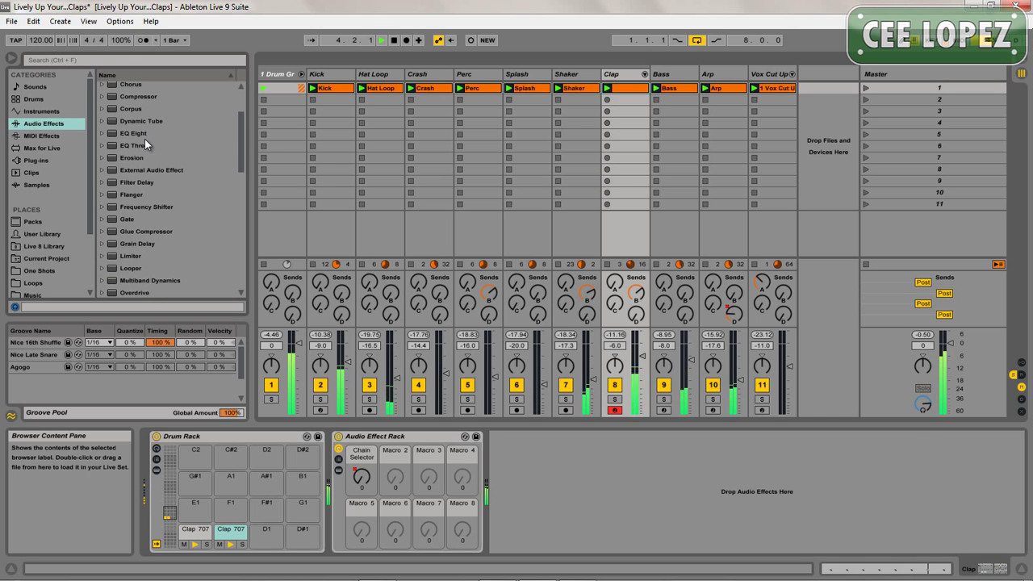
pyautogui.moveTo(132, 134)
pyautogui.mouseDown()
pyautogui.moveTo(317, 161)
pyautogui.moveTo(521, 406)
pyautogui.moveTo(532, 480)
pyautogui.mouseUp()
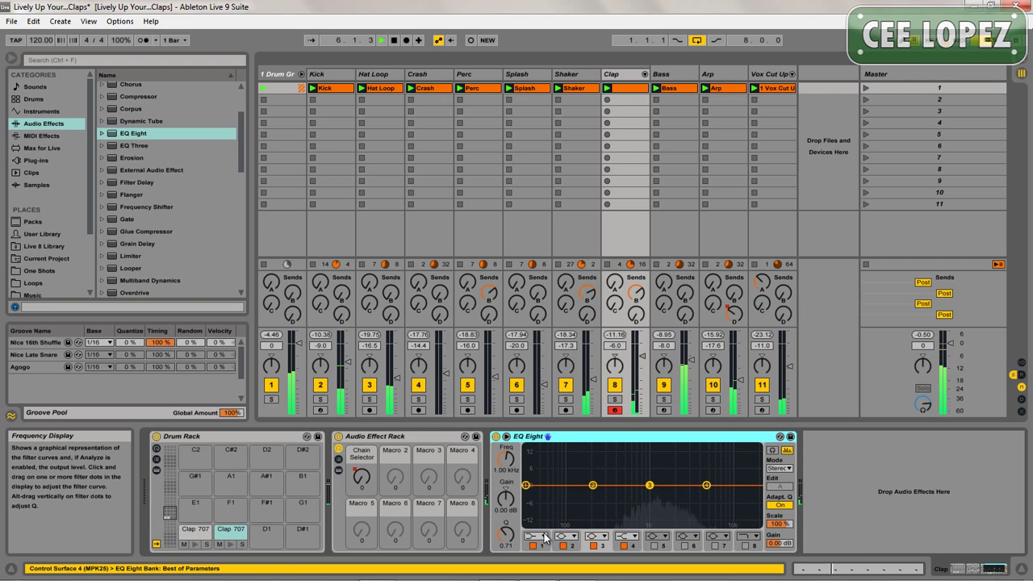
pyautogui.click(545, 538)
pyautogui.click(535, 459)
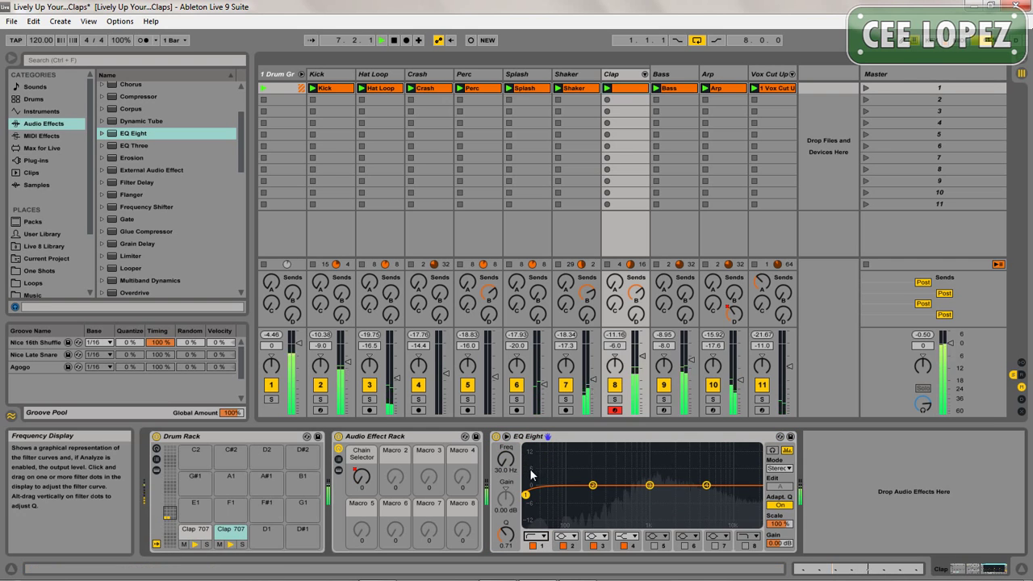
pyautogui.moveTo(506, 462); pyautogui.dragTo(506, 443)
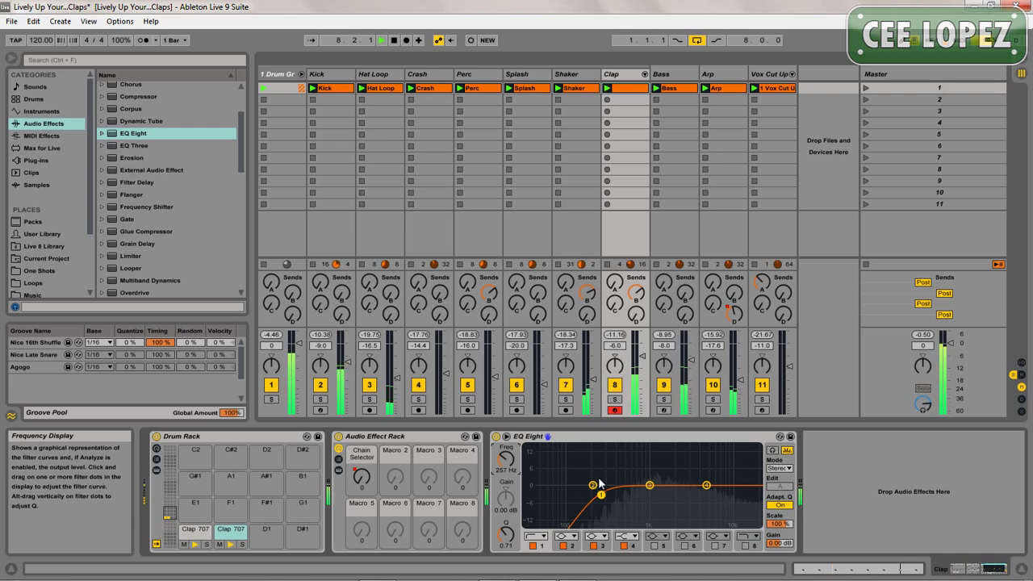
pyautogui.moveTo(603, 496); pyautogui.dragTo(618, 489)
pyautogui.moveTo(508, 461); pyautogui.dragTo(507, 457)
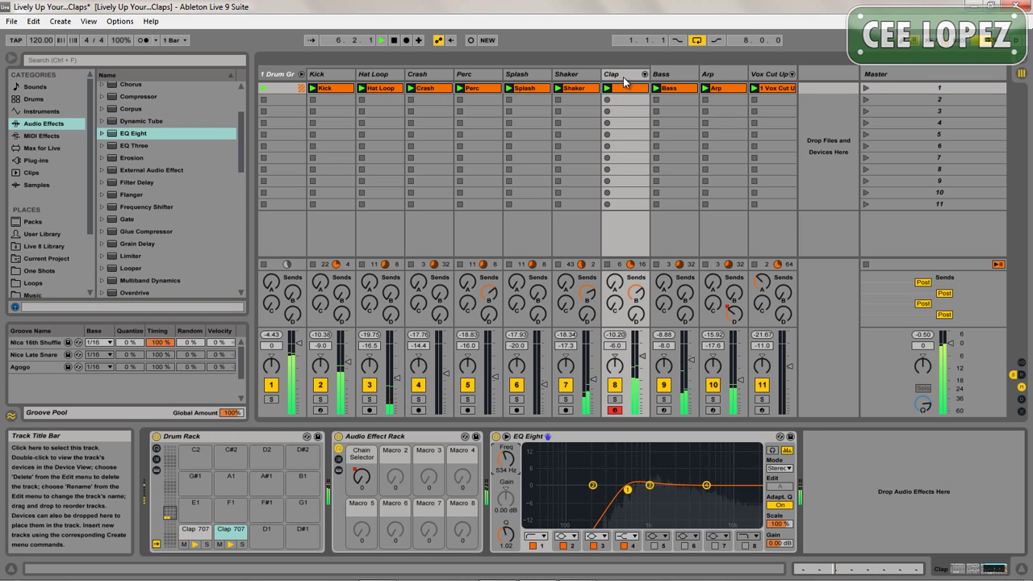
pyautogui.click(279, 73)
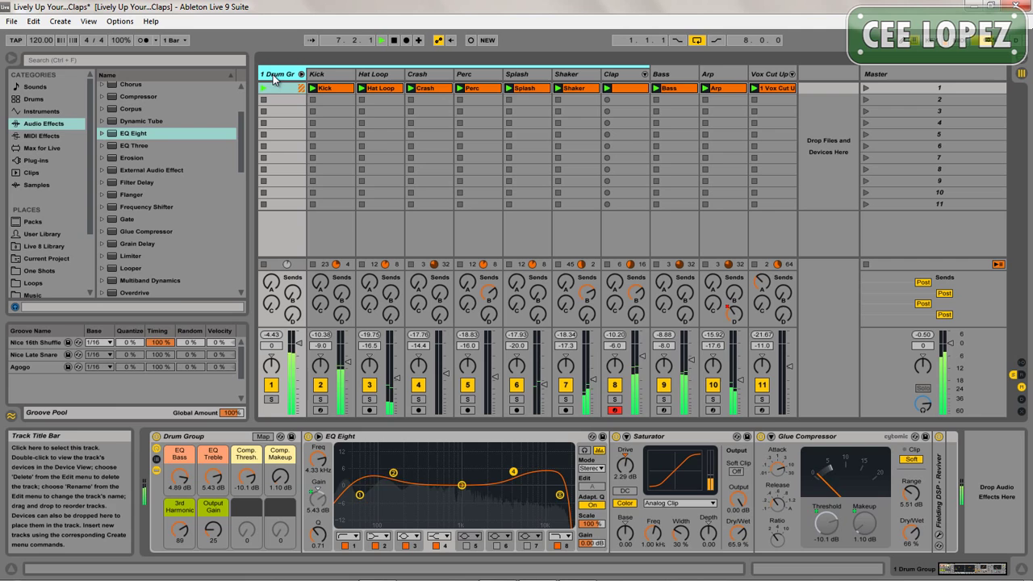
# Step: Toggle the Drum Group device off and on to compare, then return to the Clap track
pyautogui.click(157, 437)
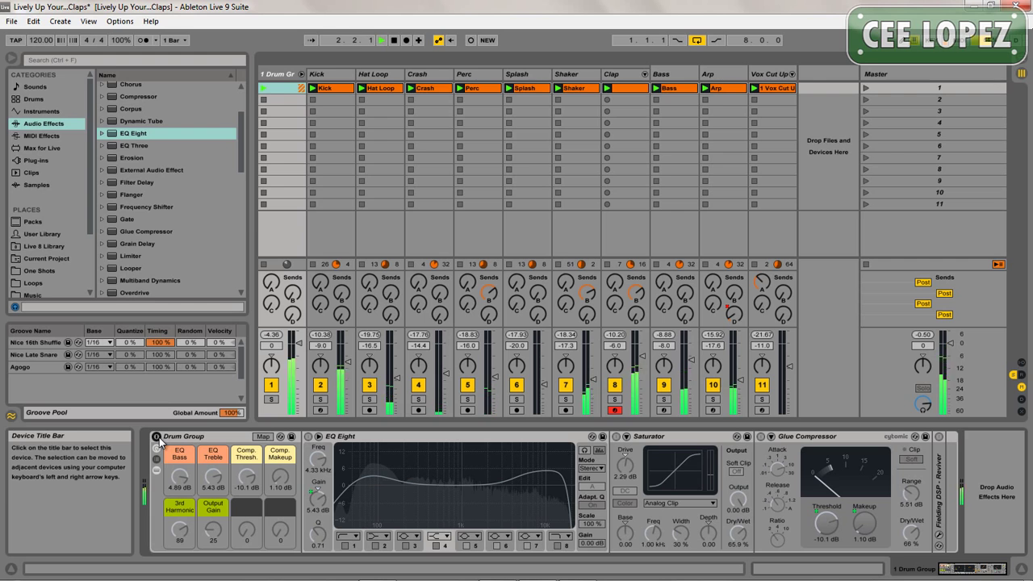
pyautogui.click(157, 437)
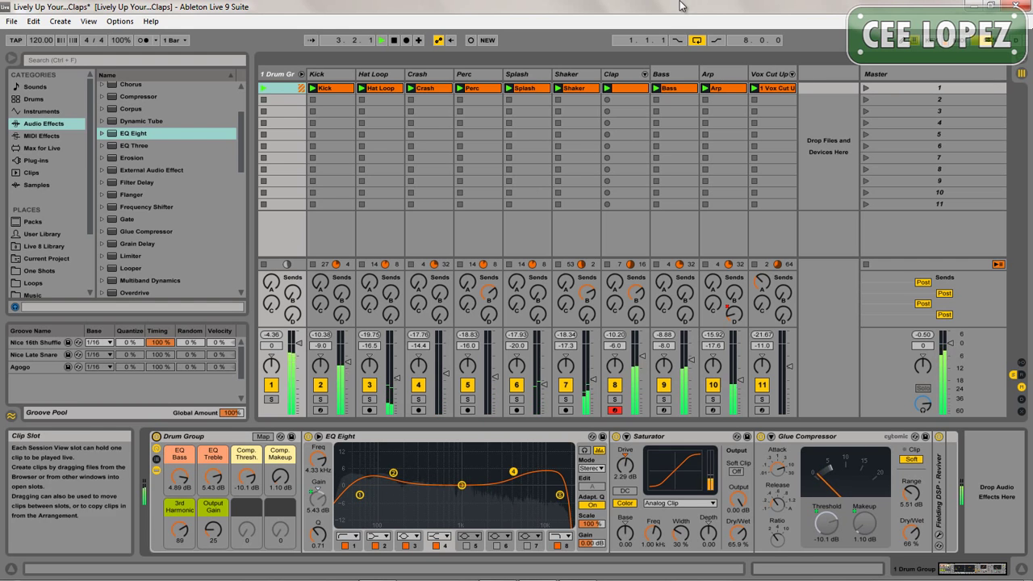
pyautogui.click(623, 78)
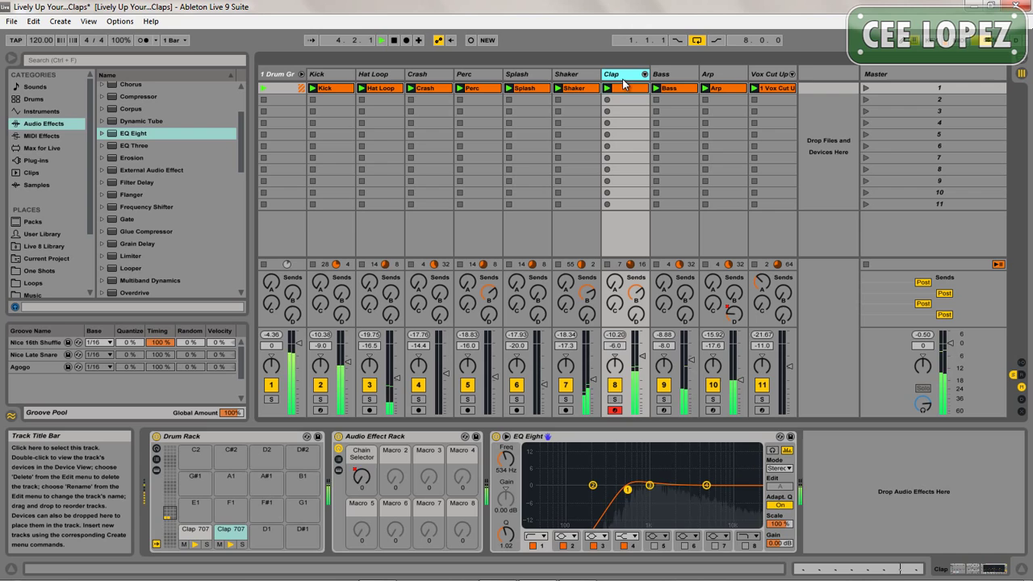